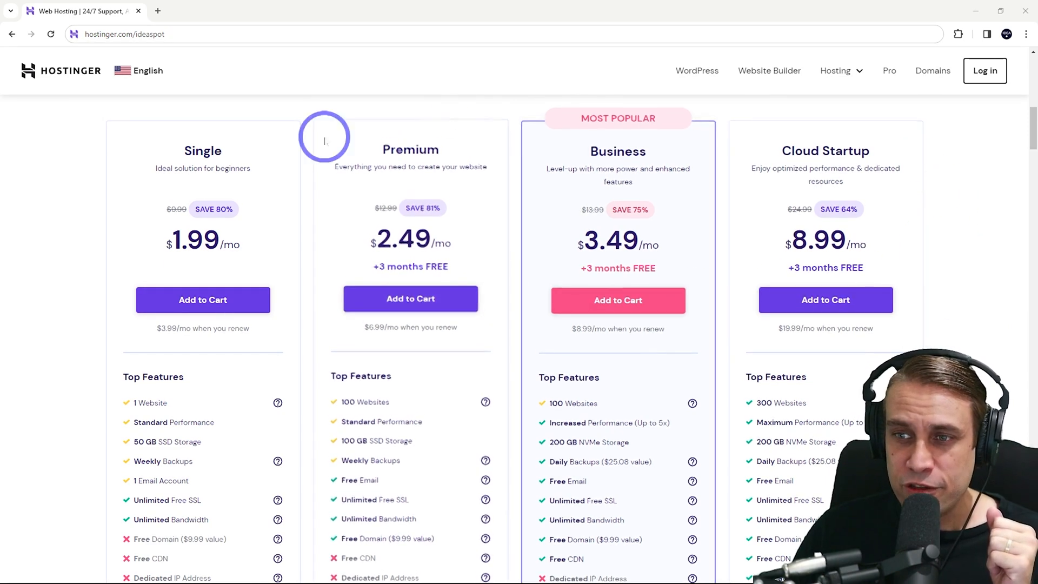
# - Open the cloud hosting plans page and add the Cloud Startup plan to the cart
pyautogui.click(854, 70)
pyautogui.click(806, 160)
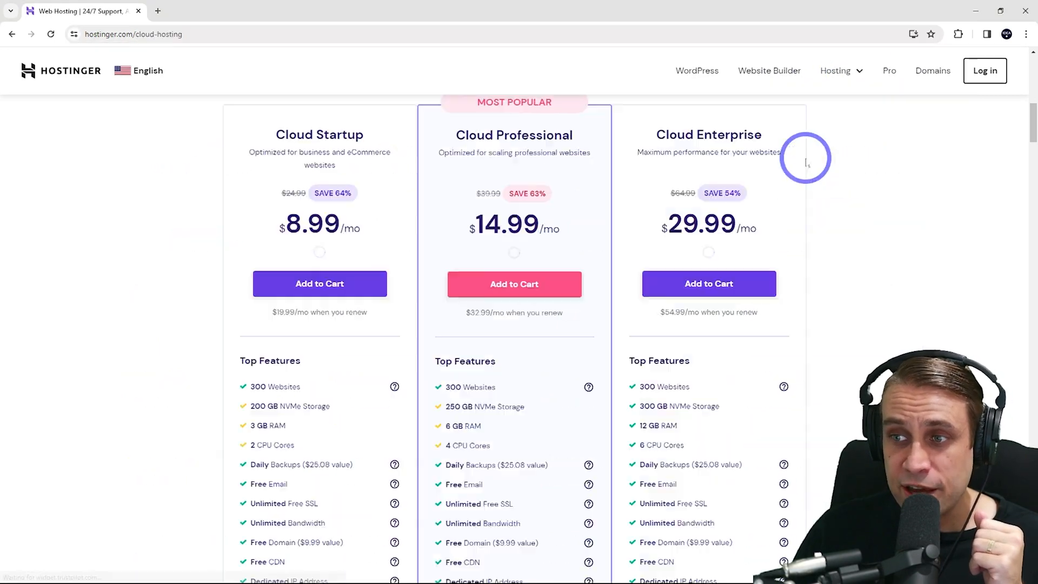
pyautogui.scroll(-10, 306, 186)
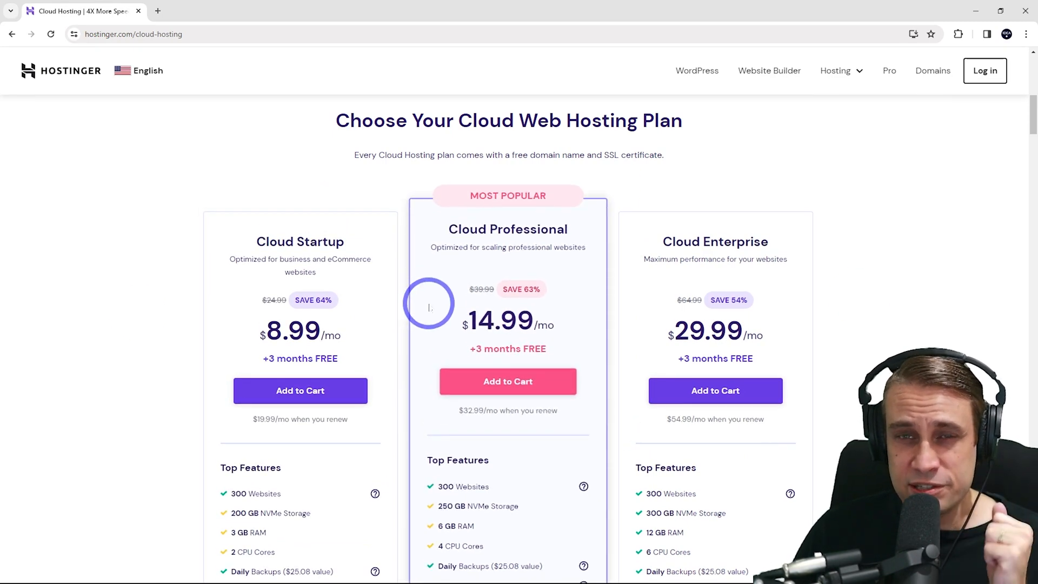
pyautogui.scroll(-1, 429, 302)
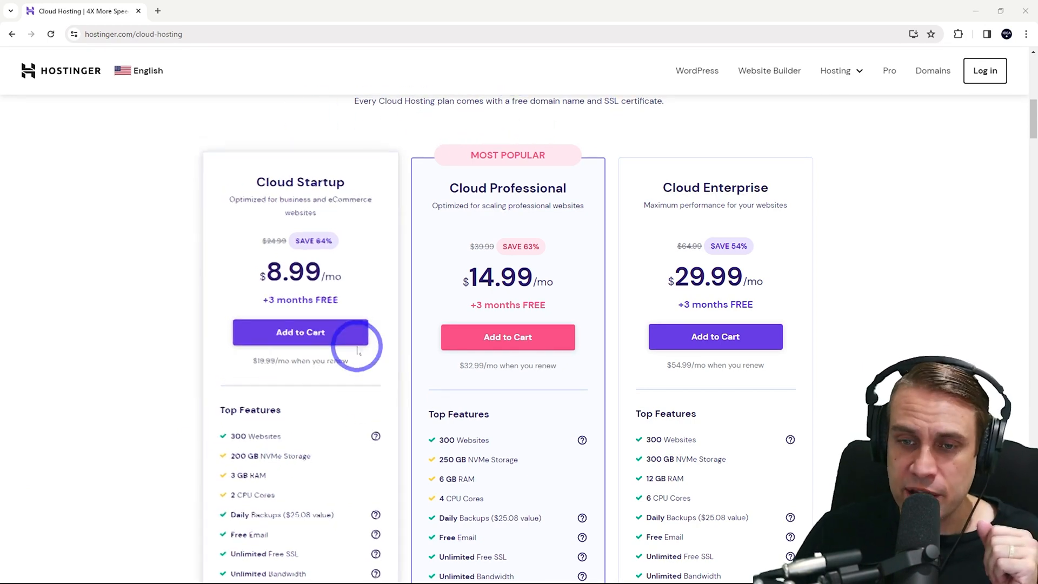
pyautogui.click(334, 332)
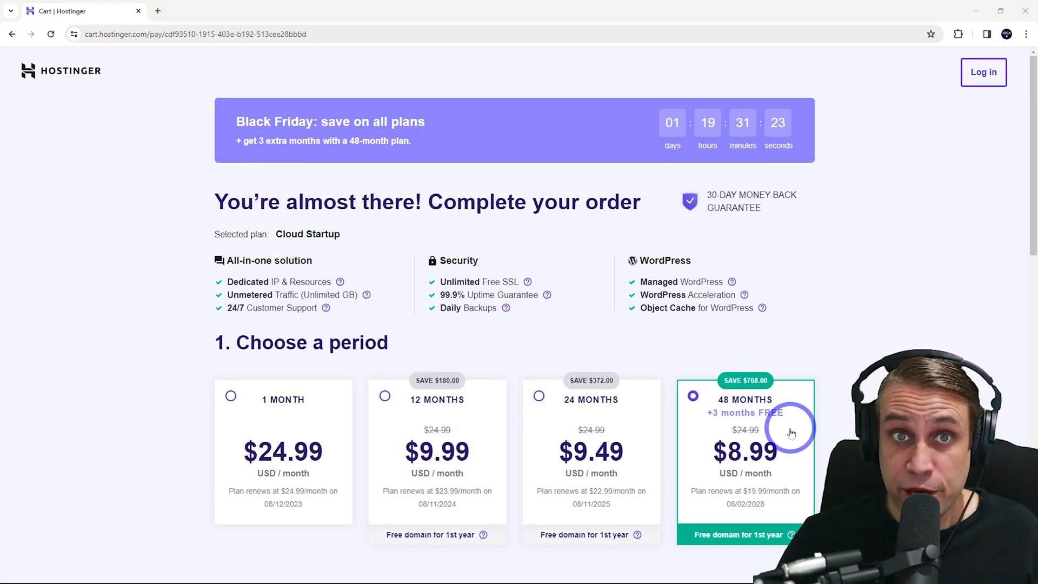
# - Choose the 12-month billing period for Cloud Startup and apply the coupon code IDEASPOT to the order
pyautogui.click(382, 389)
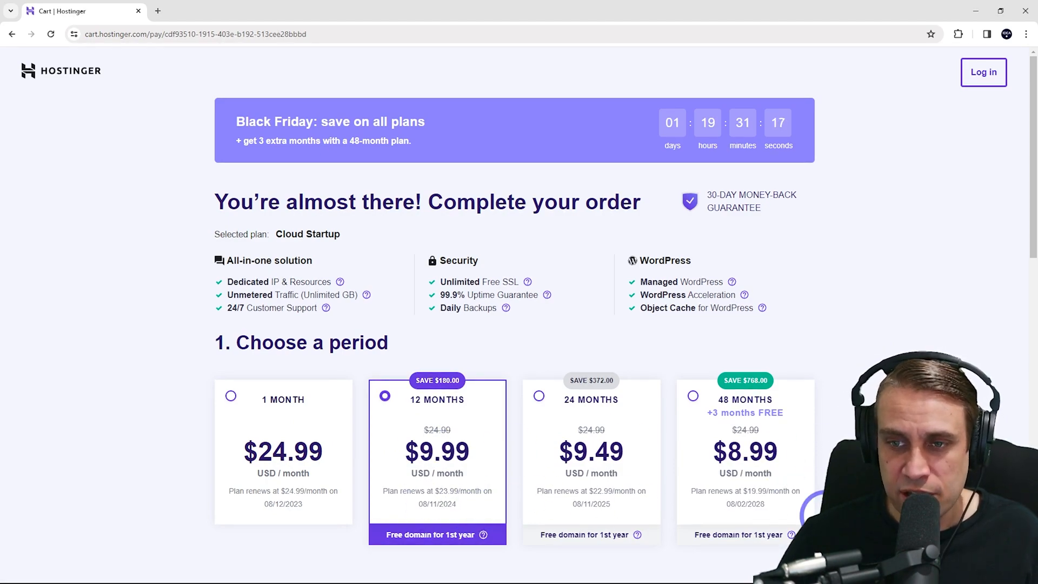
pyautogui.scroll(-1, 776, 500)
pyautogui.scroll(-8, 777, 500)
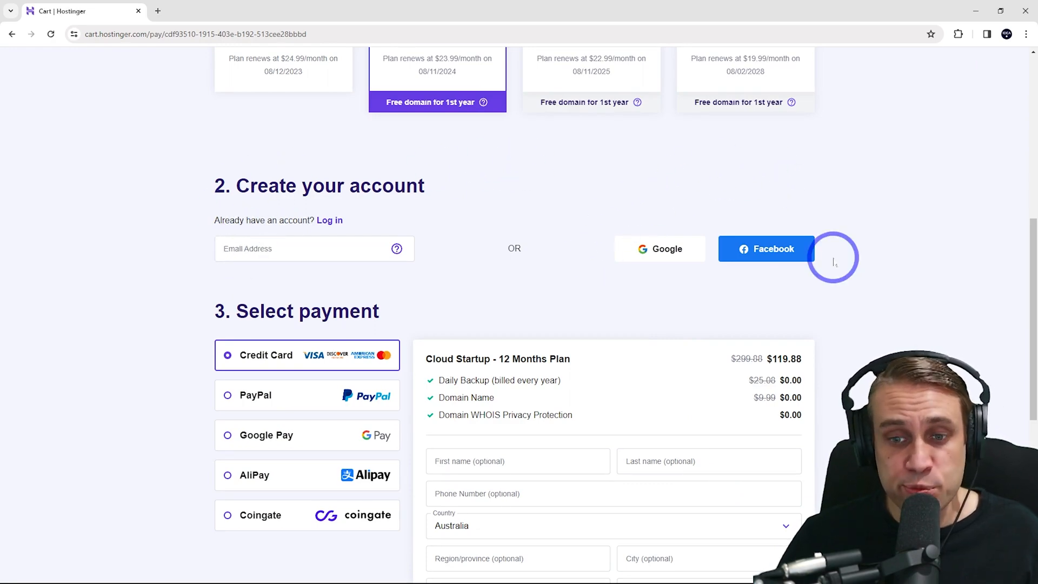
pyautogui.scroll(-7, 834, 257)
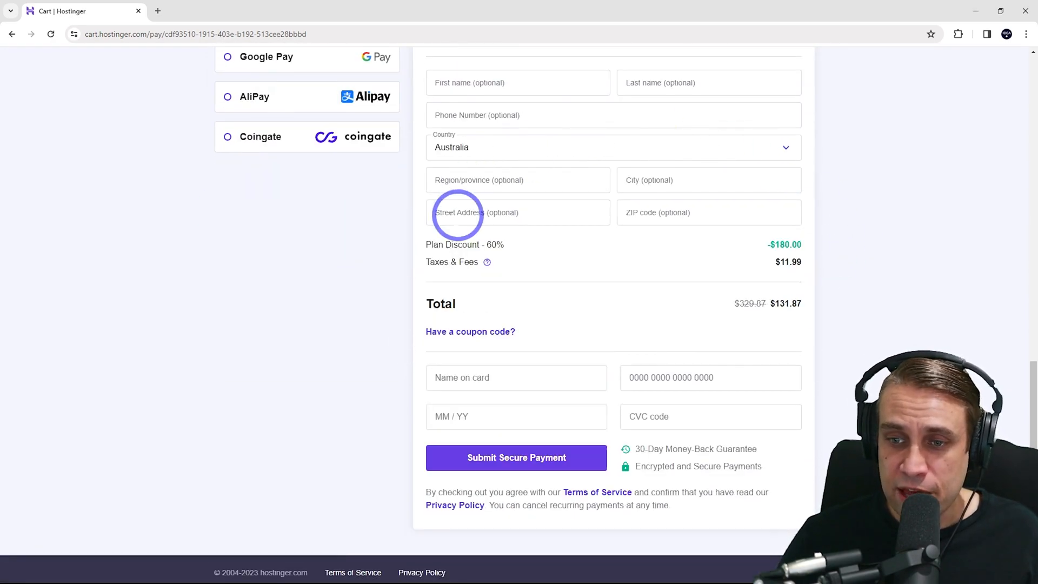
pyautogui.click(448, 334)
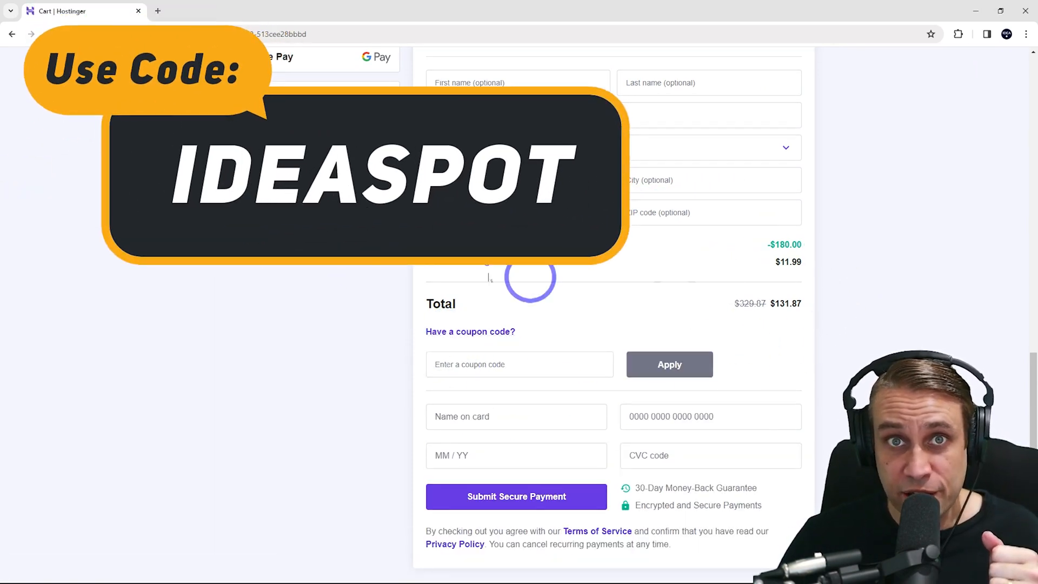
pyautogui.click(439, 365)
pyautogui.write('IDEASPOT')
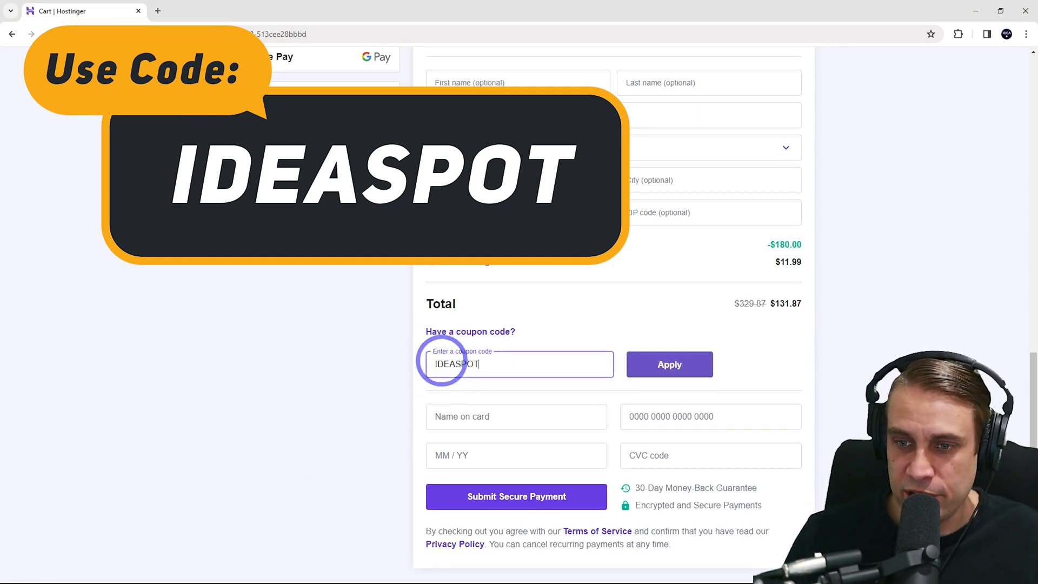
pyautogui.click(661, 363)
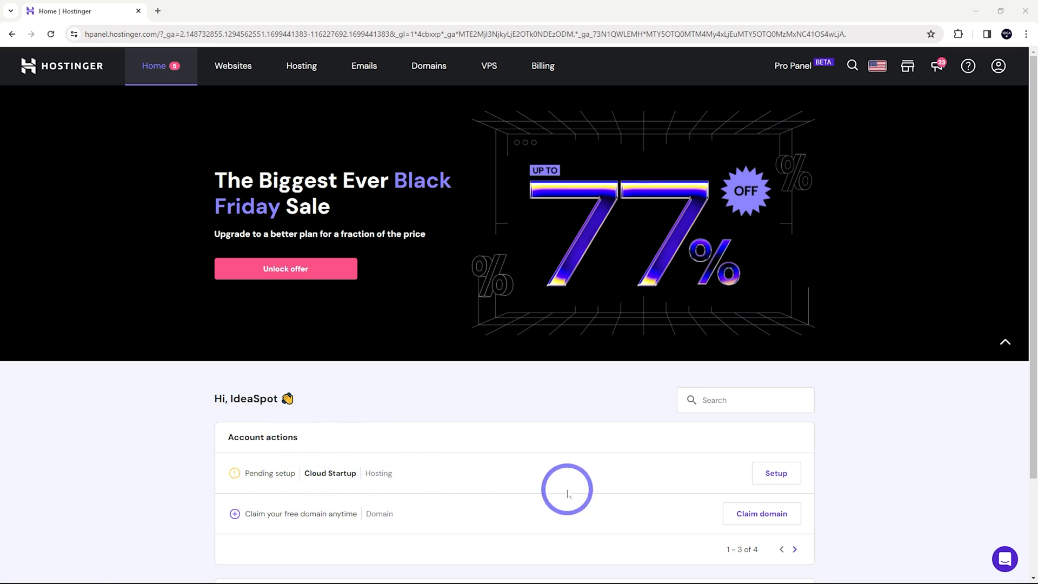
# - Start the pending Cloud Startup setup for a new website, skipping the personalization survey and the platform choice
pyautogui.click(774, 474)
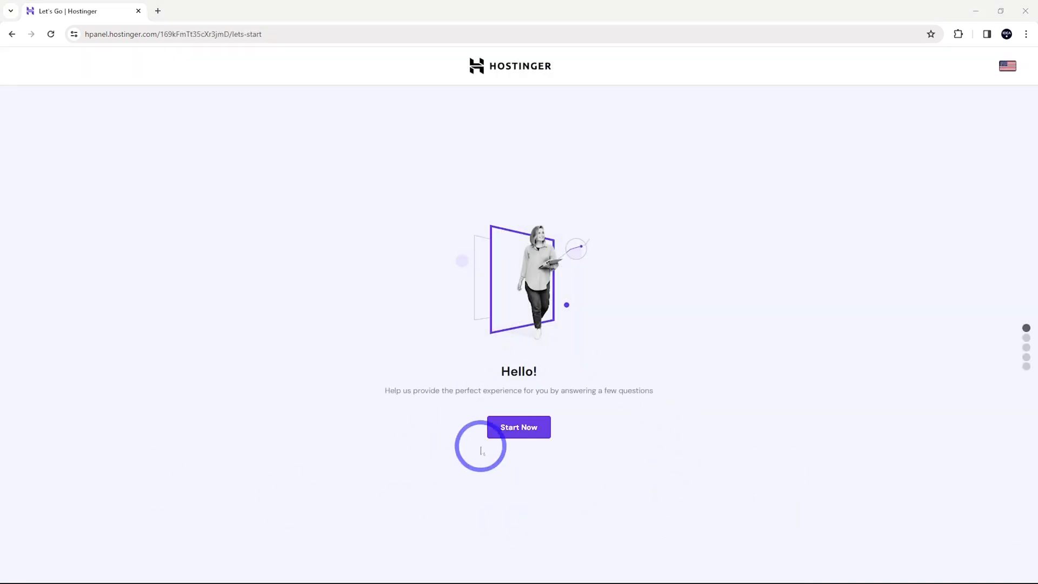
pyautogui.click(527, 428)
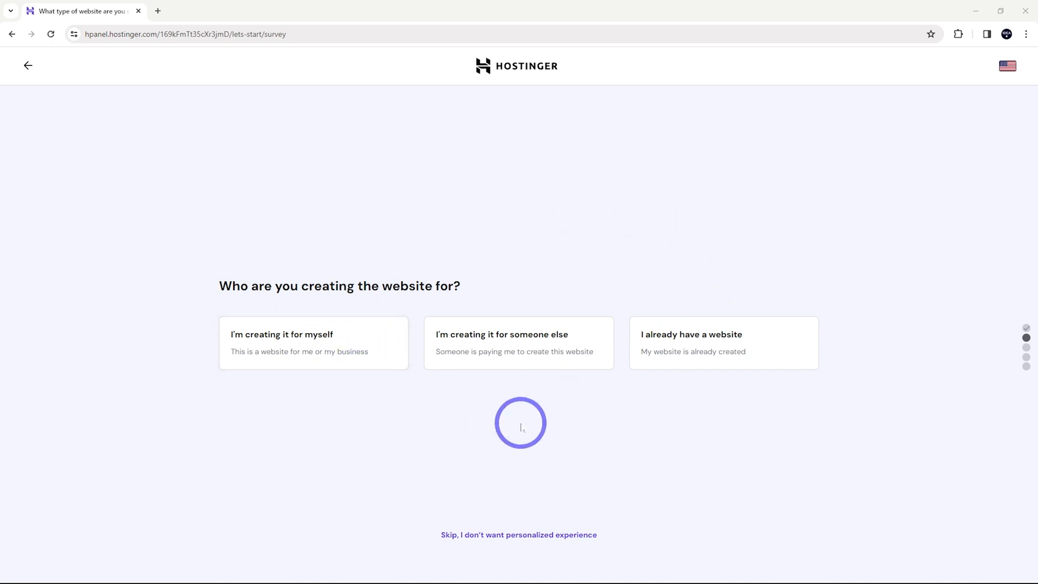
pyautogui.click(495, 533)
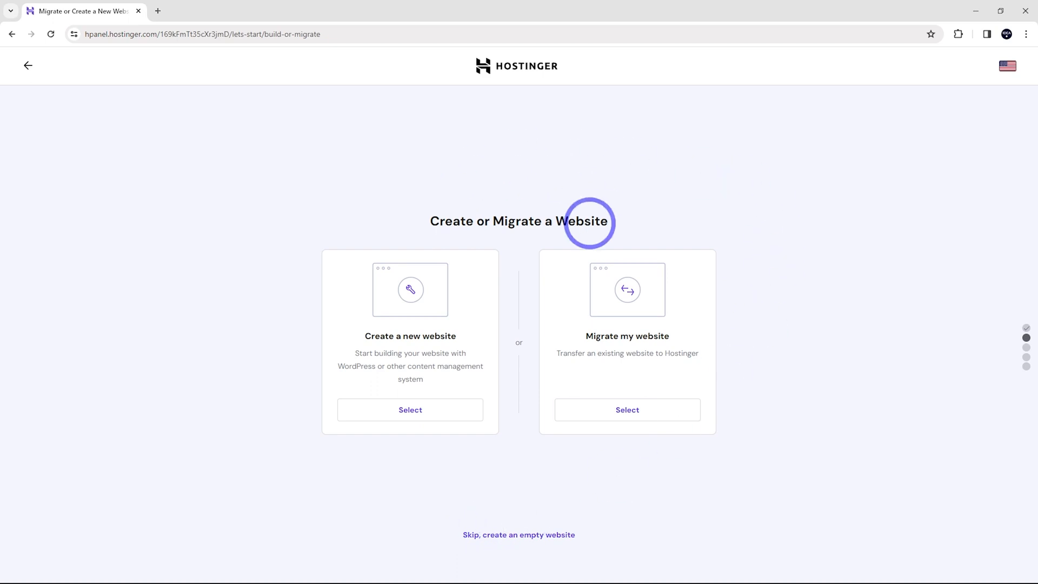
pyautogui.click(396, 414)
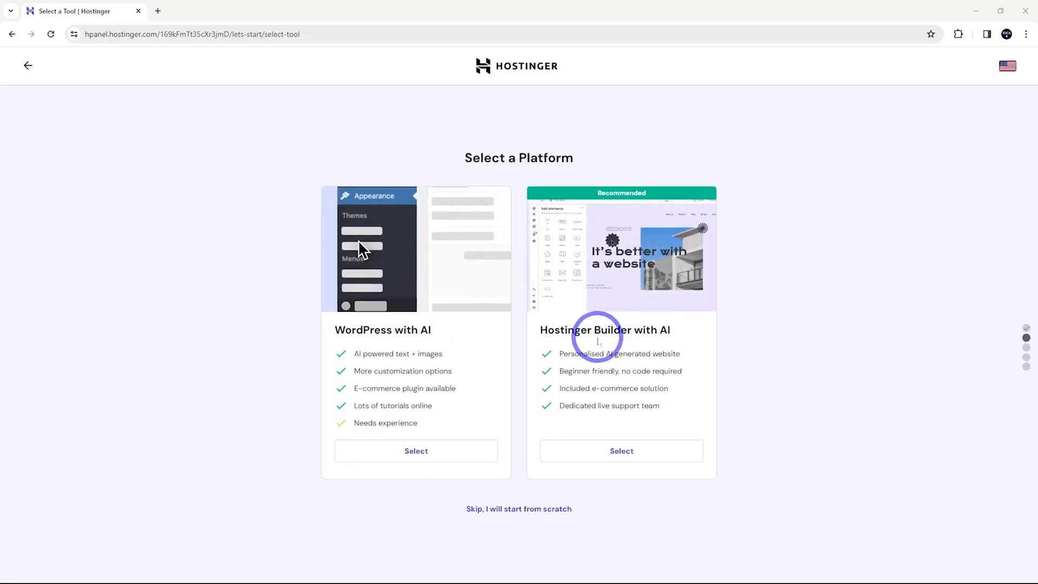
pyautogui.click(505, 510)
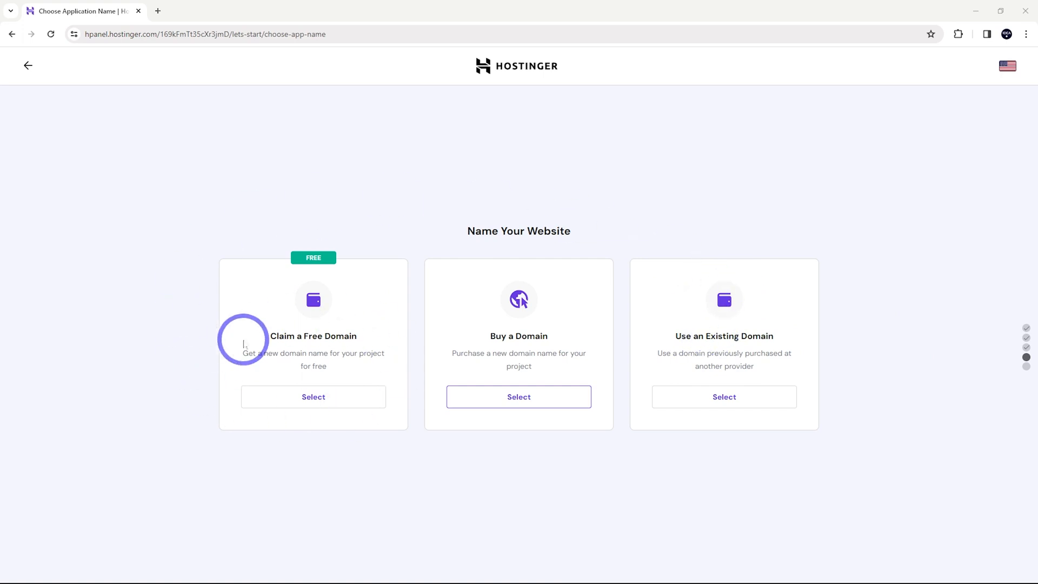
# - Choose to claim a free domain for the website with the .com extension
pyautogui.click(331, 401)
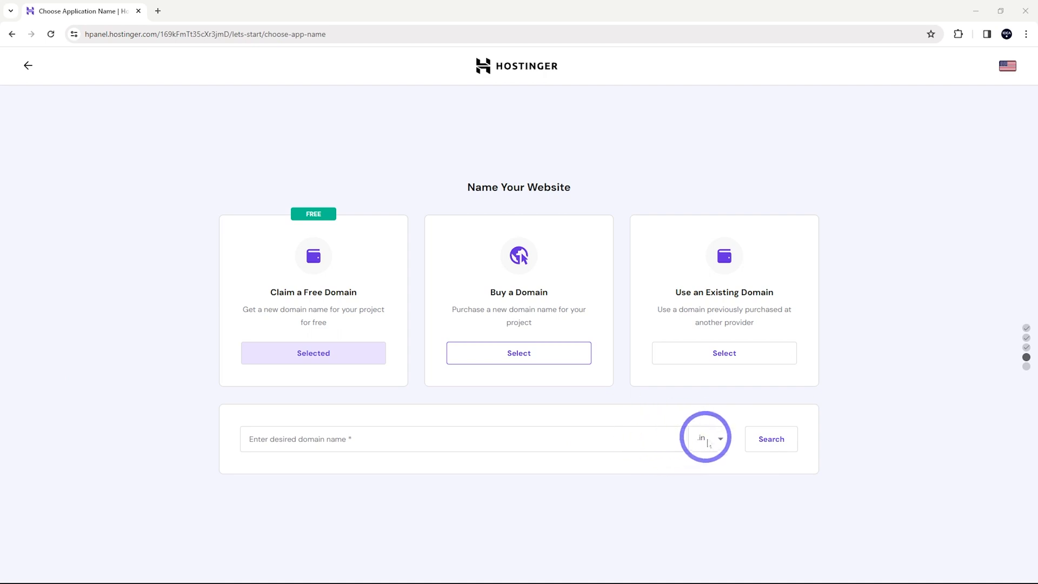
pyautogui.click(706, 439)
pyautogui.scroll(-1, 679, 473)
pyautogui.scroll(1, 679, 479)
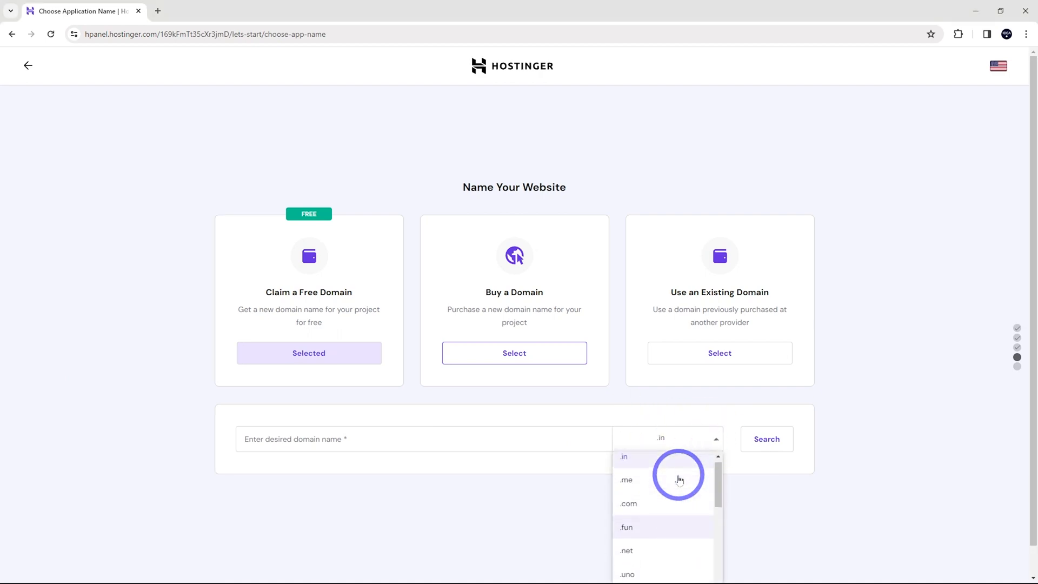
pyautogui.scroll(-6, 680, 479)
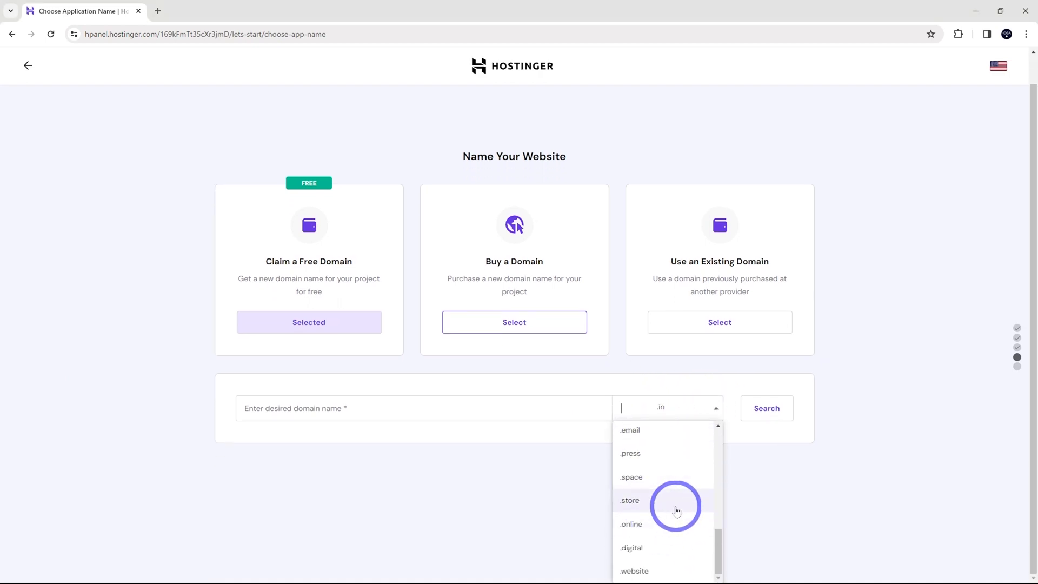
pyautogui.scroll(6, 670, 511)
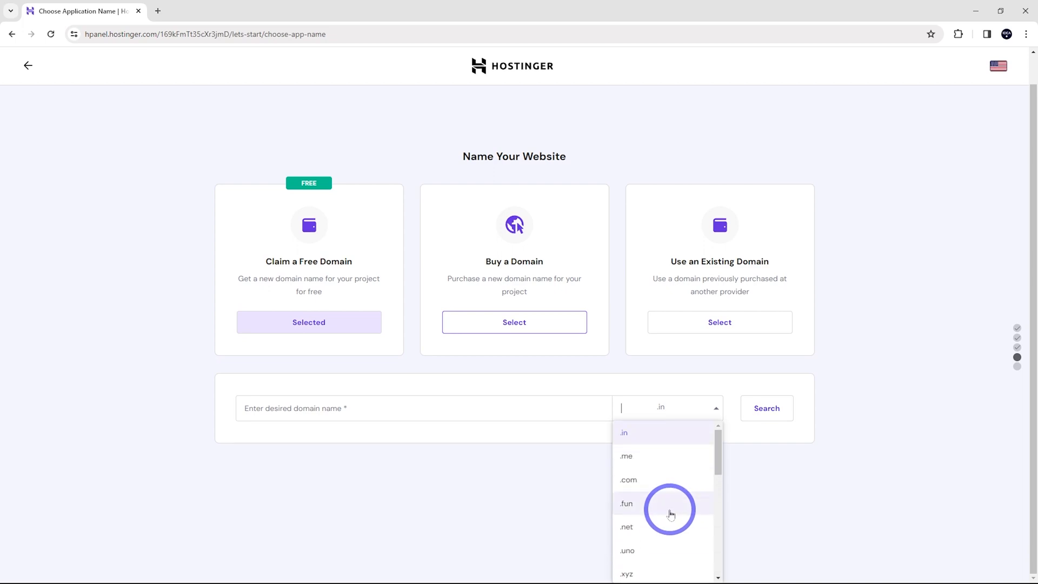
pyautogui.click(635, 486)
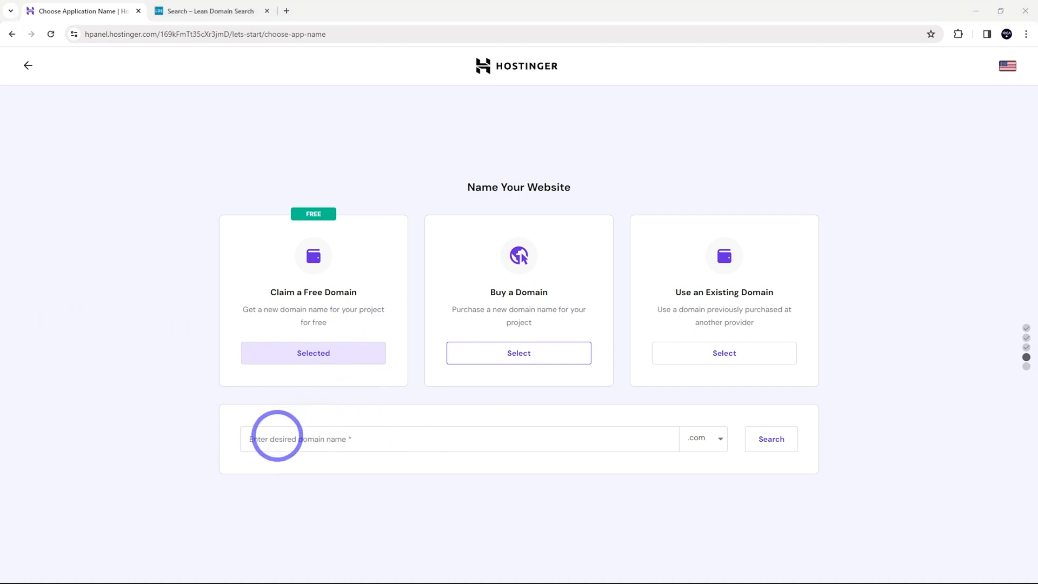
# - Check the availability of AlxSpot.com and look at the Lean Domain Search suggestions for alx in the other tab
pyautogui.click(279, 433)
pyautogui.write('AIxSpot')
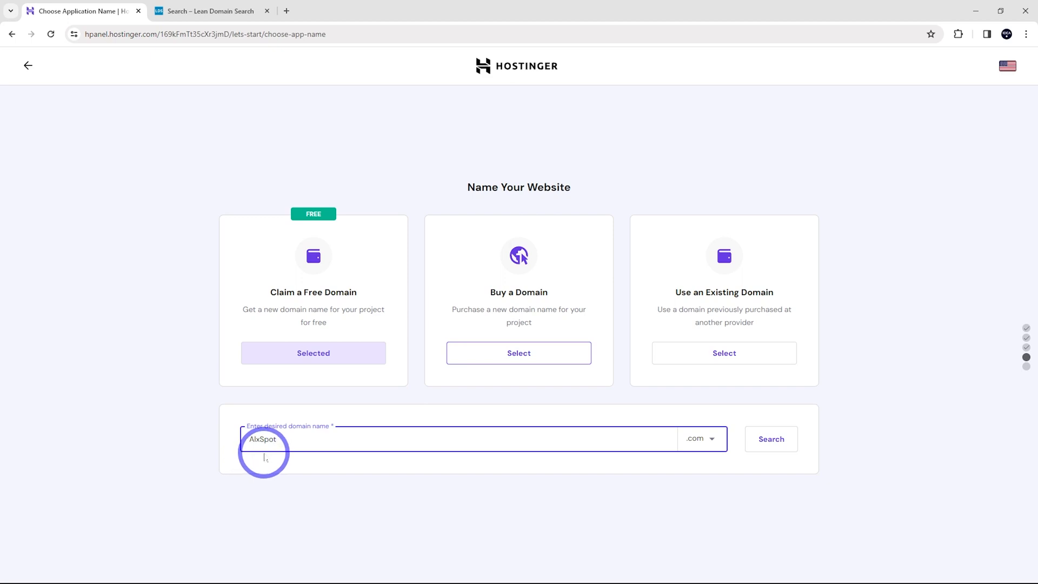
pyautogui.click(772, 437)
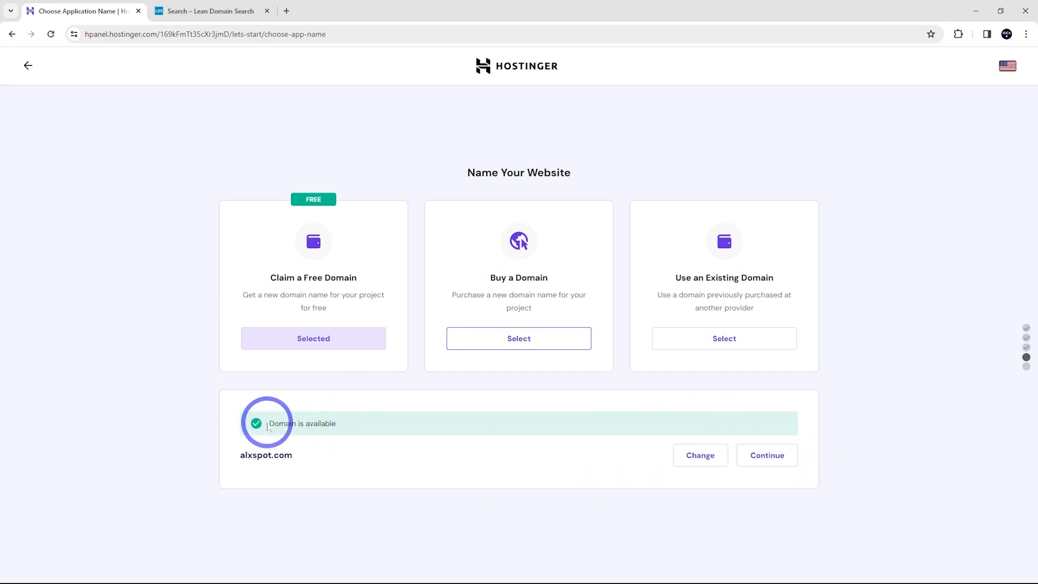
pyautogui.click(215, 12)
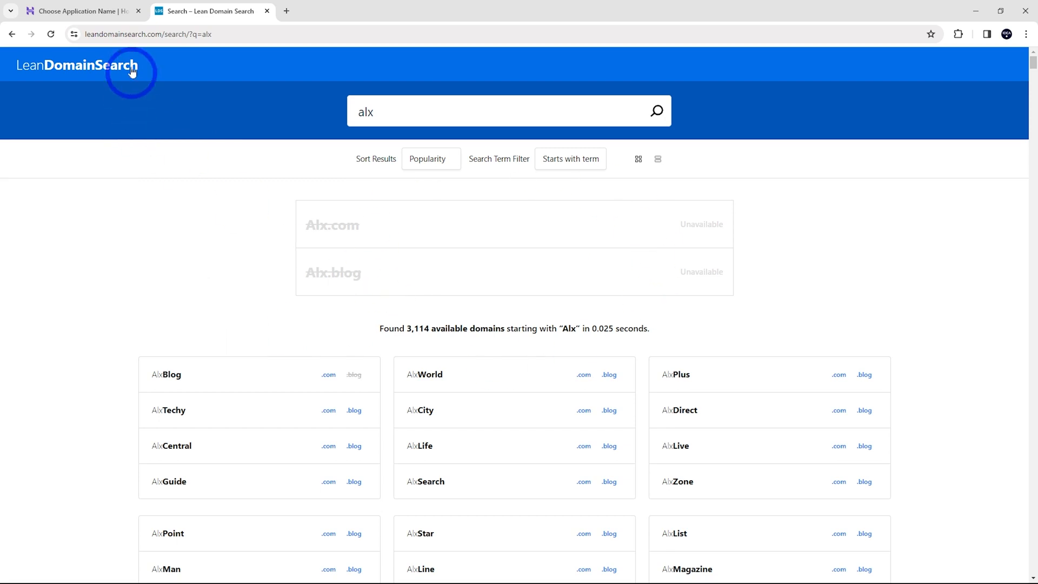
pyautogui.click(73, 11)
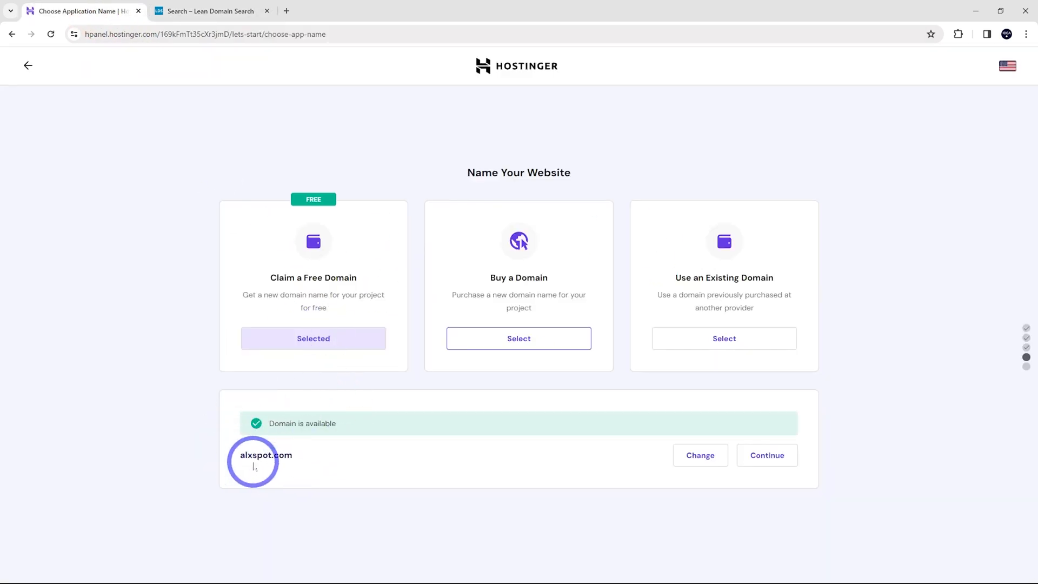
# - Accept alxspot.com and complete its registration as Personal in Australia with the domain owner's contact details
pyautogui.click(770, 455)
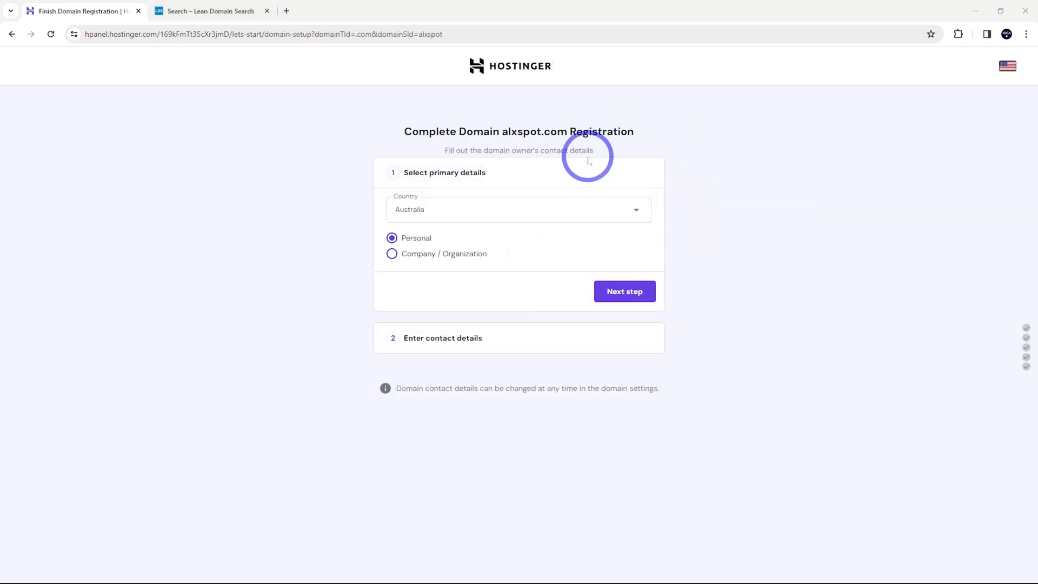
pyautogui.click(620, 292)
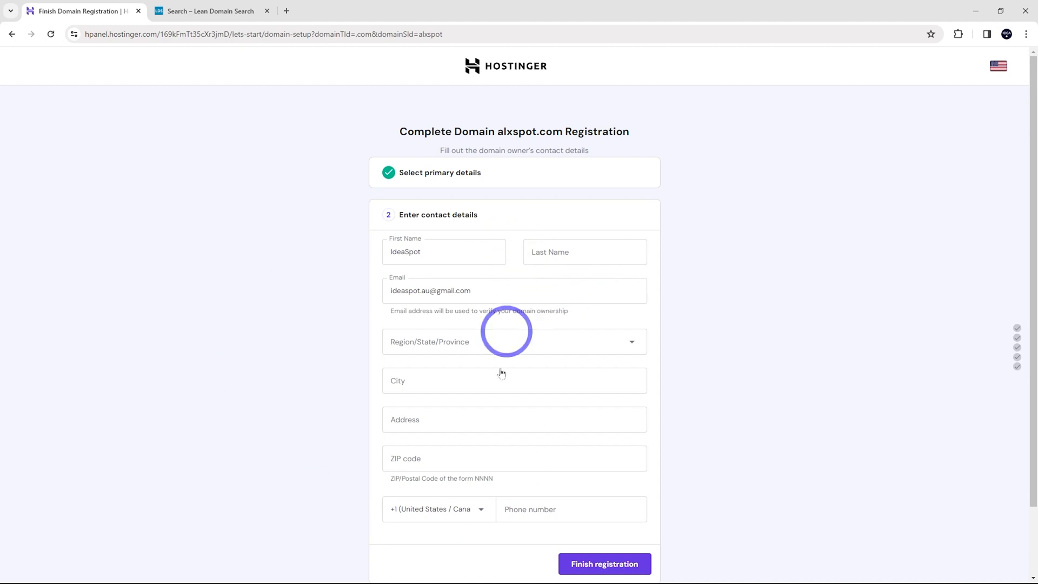
pyautogui.click(603, 571)
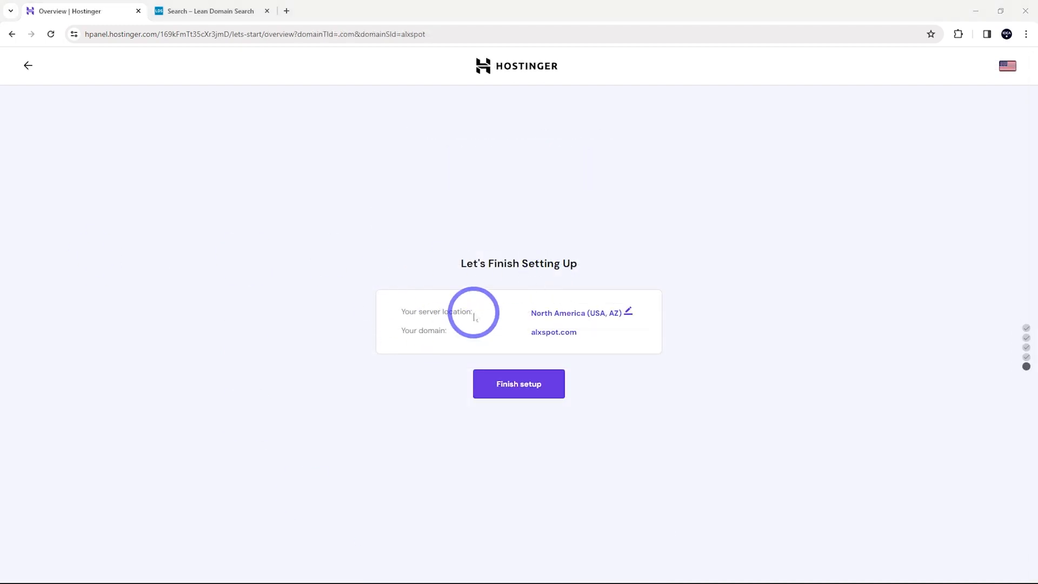
# - Review the available server locations and confirm North America (USA, AZ) for the website
pyautogui.click(564, 315)
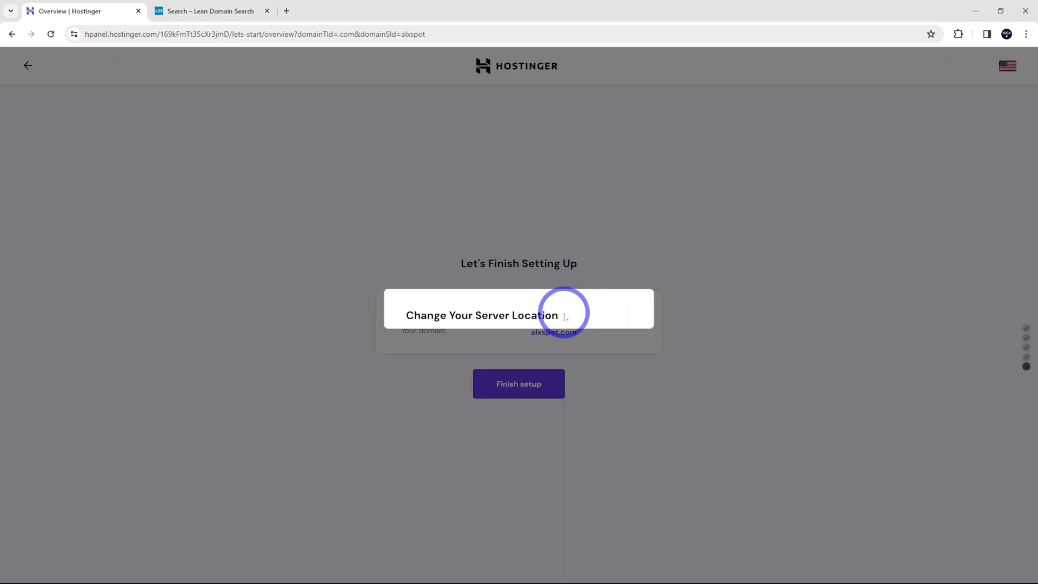
pyautogui.click(470, 323)
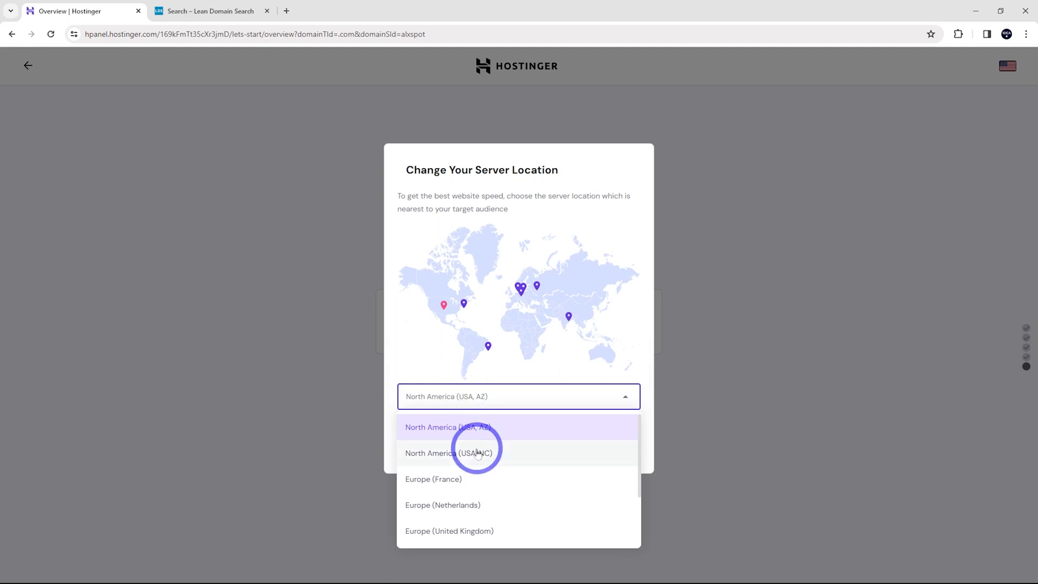
pyautogui.scroll(-1, 493, 486)
pyautogui.scroll(-1, 493, 497)
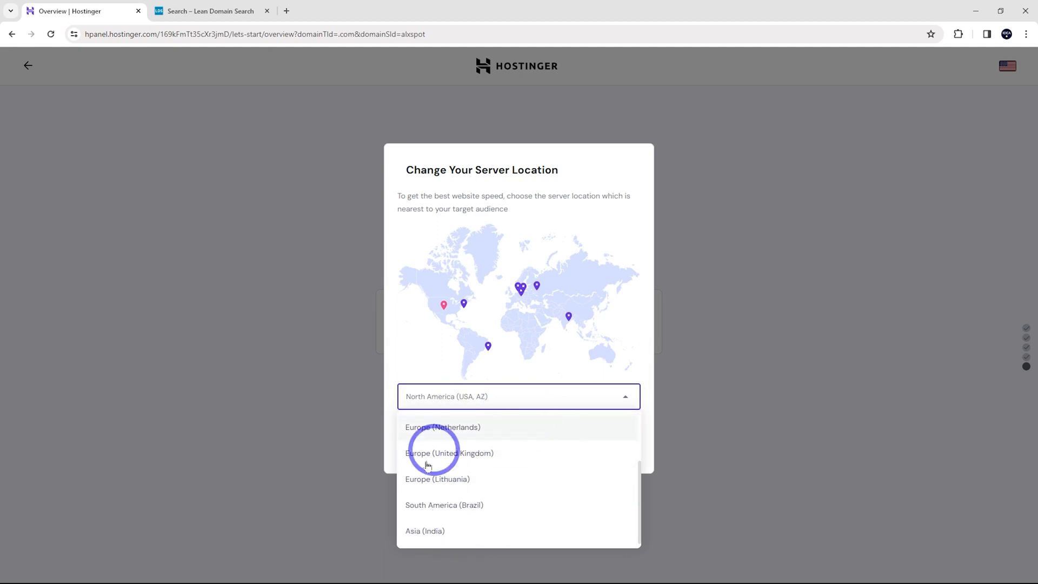
pyautogui.scroll(3, 489, 496)
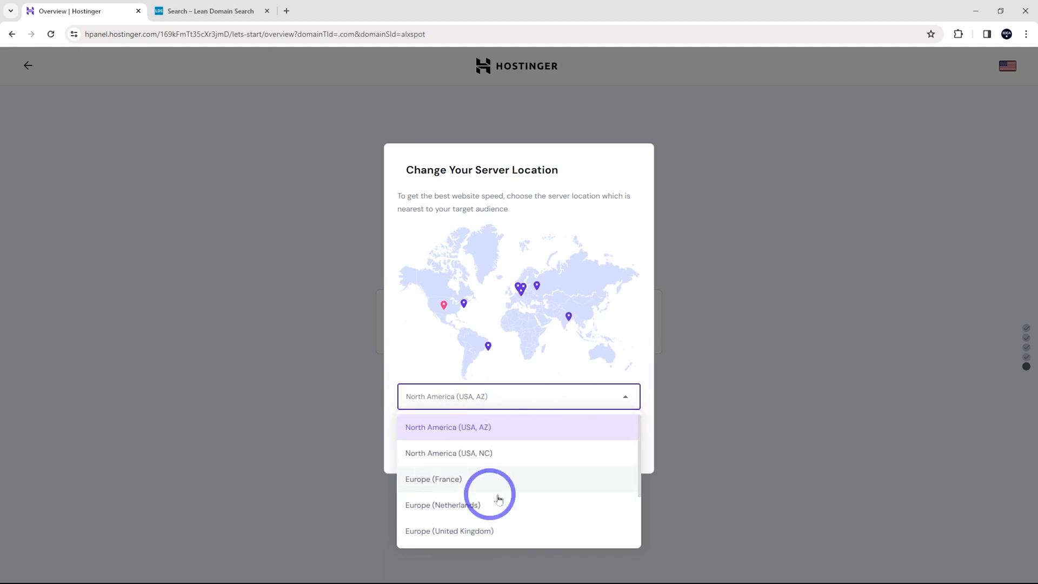
pyautogui.click(452, 432)
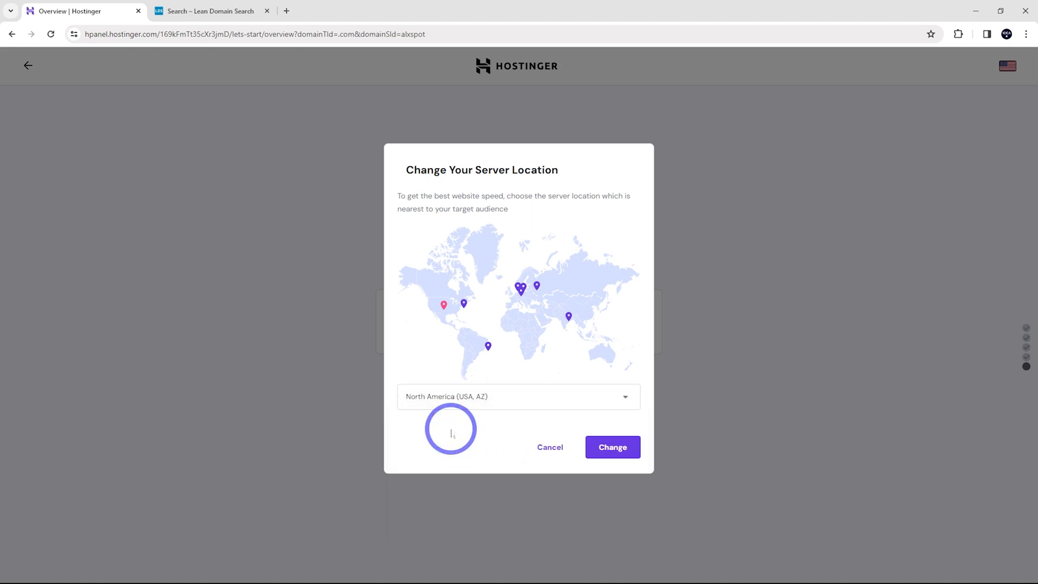
pyautogui.click(608, 453)
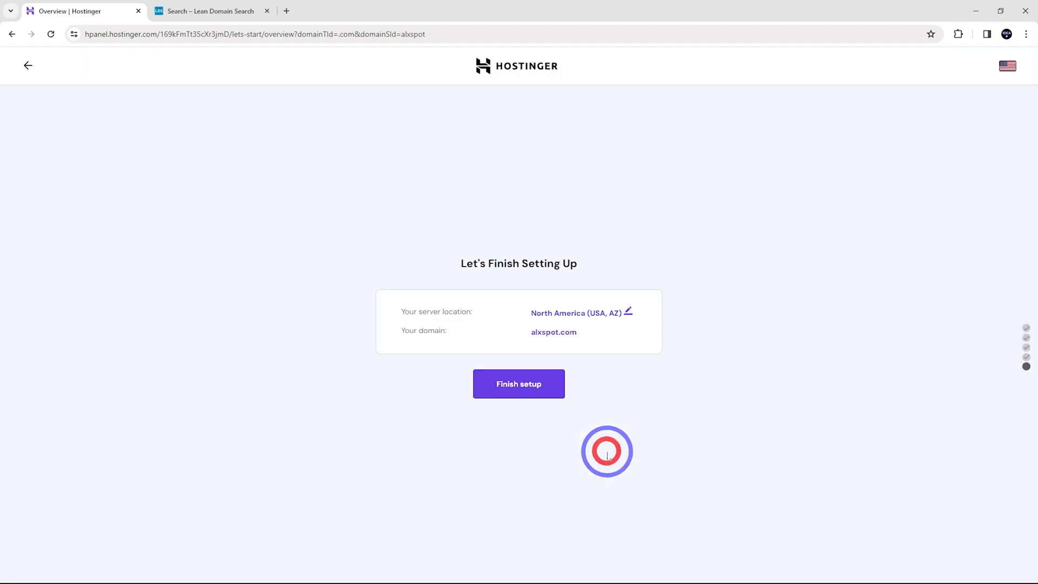
# - Finish the hosting setup for alxspot.com and open the site's control panel
pyautogui.click(520, 384)
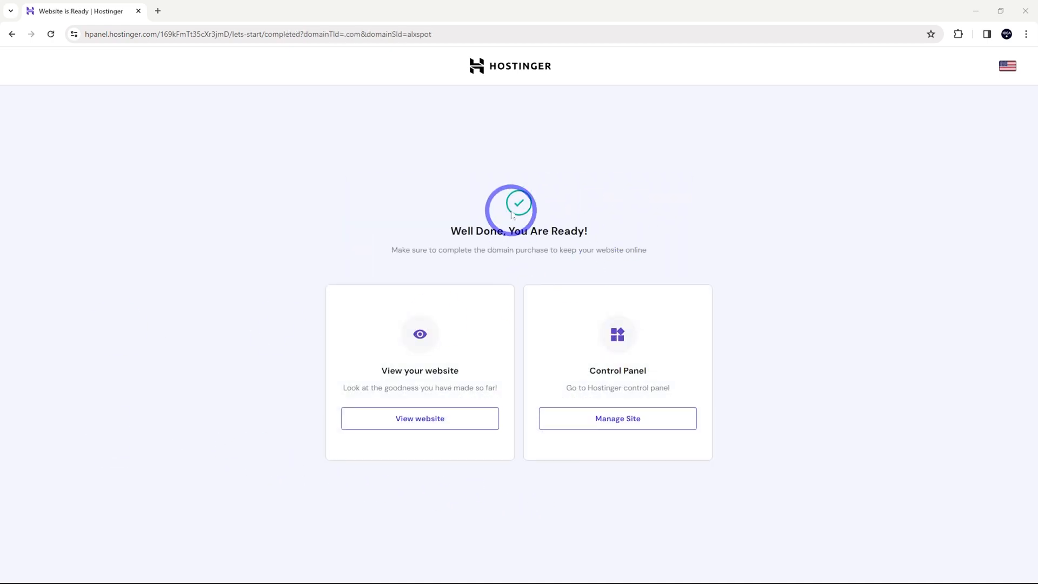
pyautogui.click(593, 430)
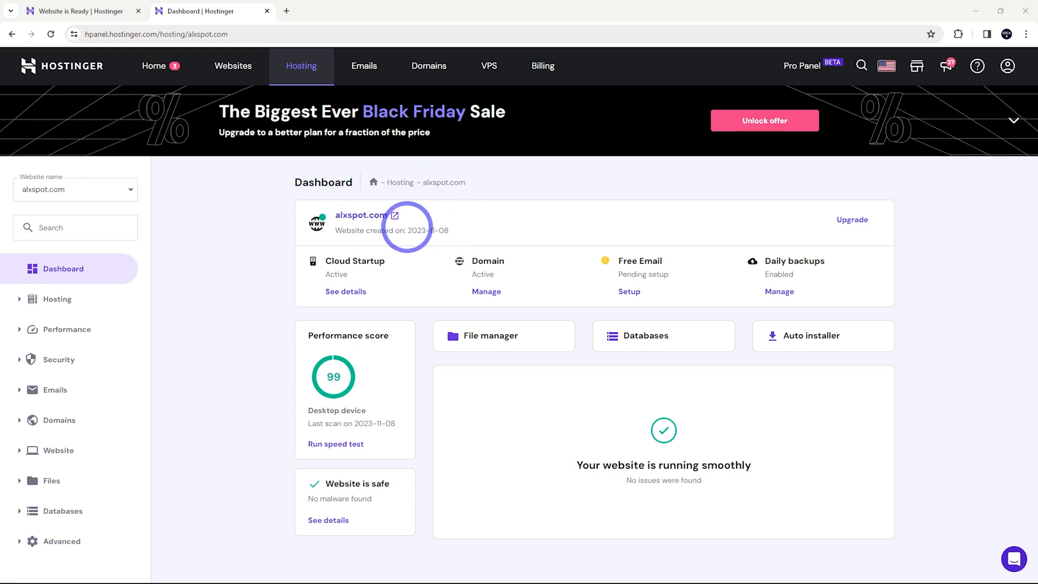
# - Start a WordPress installation for alxspot.com and set the website title to Ideaspot
pyautogui.click(58, 450)
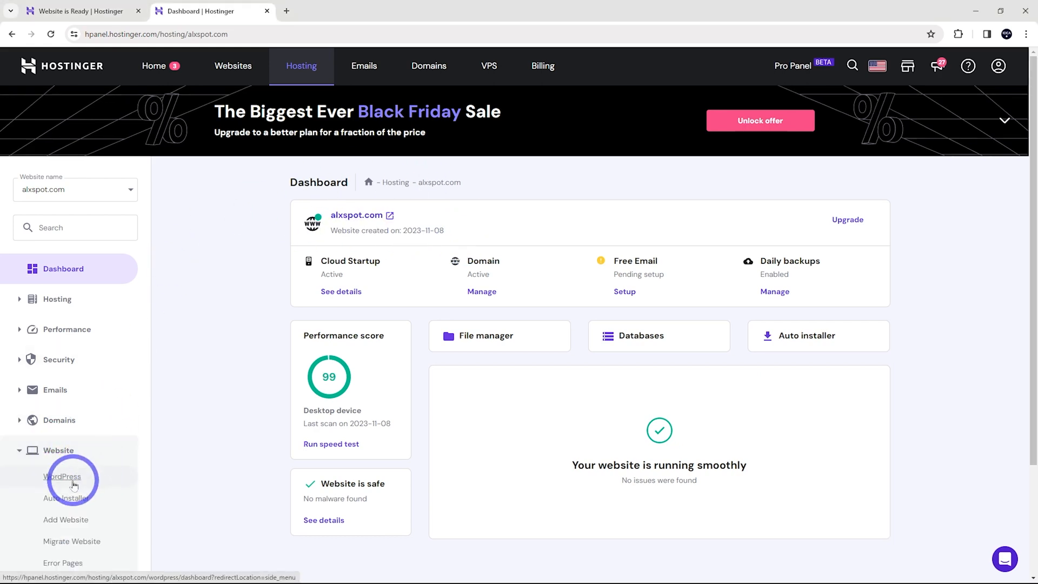
pyautogui.click(62, 476)
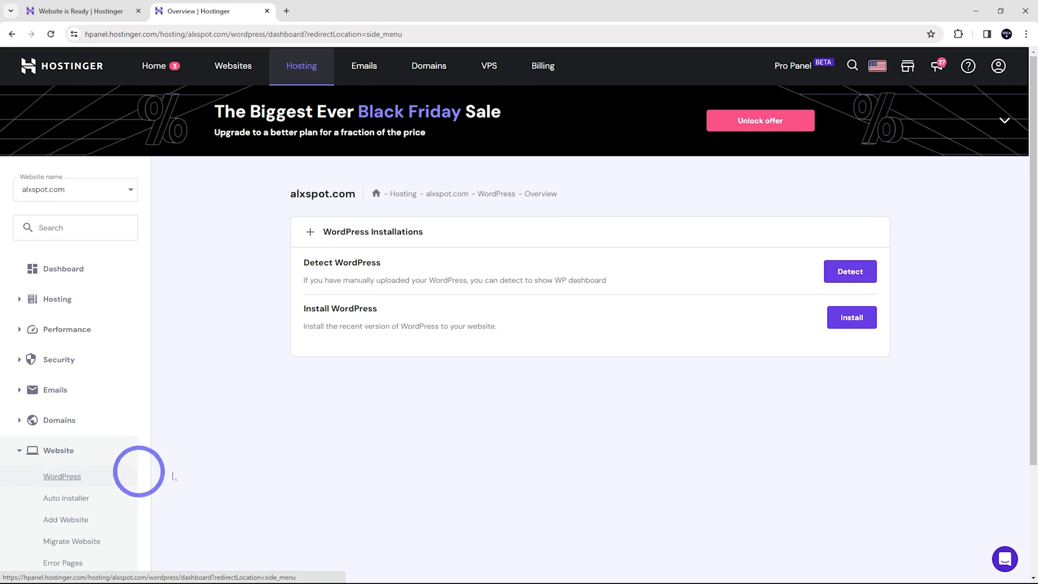
pyautogui.click(858, 319)
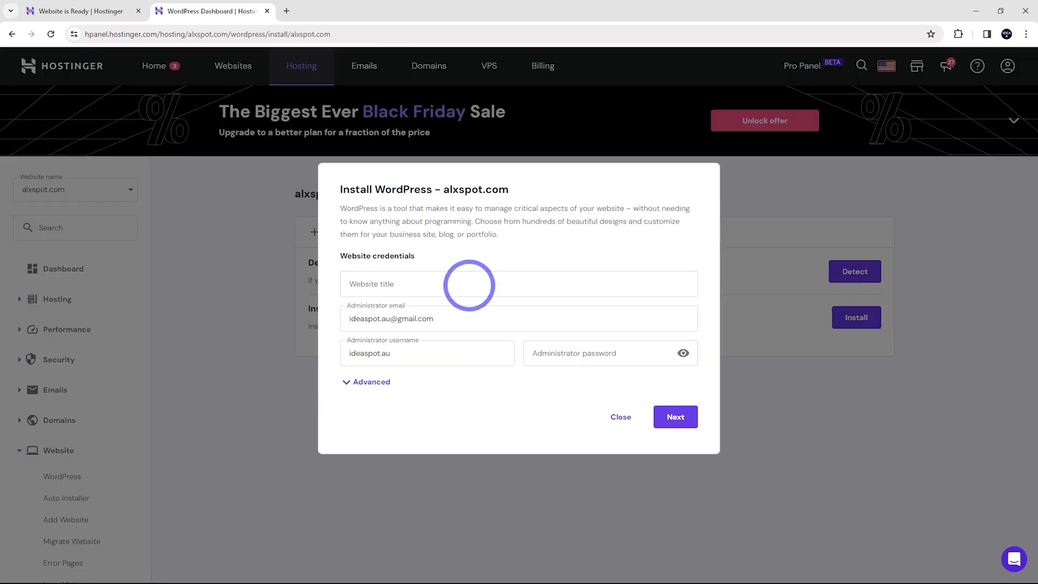
pyautogui.click(390, 281)
pyautogui.write('Ideaspot')
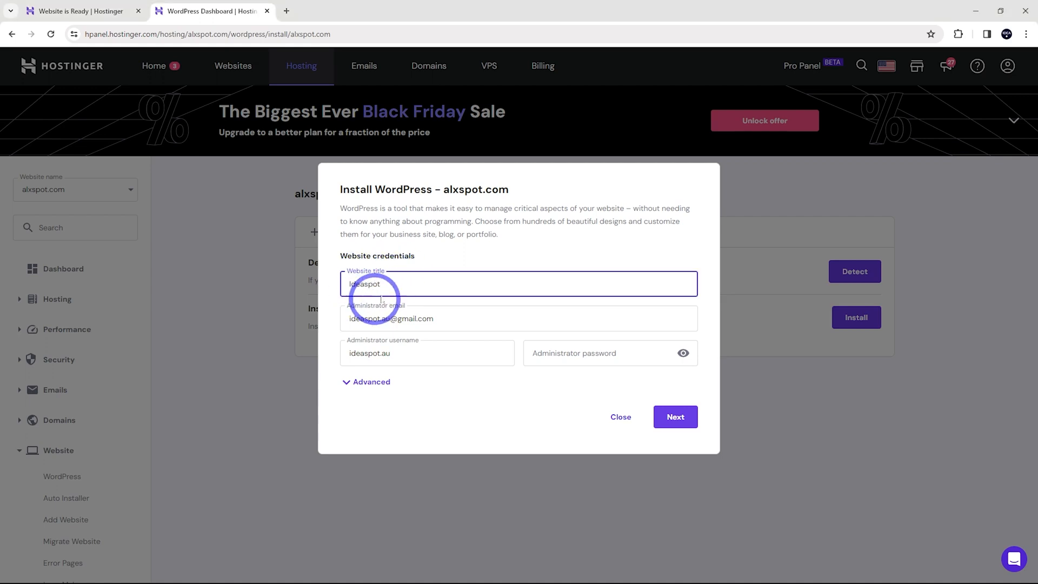
# - Set the WordPress administrator username to Ideaspot and fill in the administrator password
pyautogui.moveTo(412, 354); pyautogui.dragTo(287, 348)
pyautogui.hotkey('ctrl', 'v')
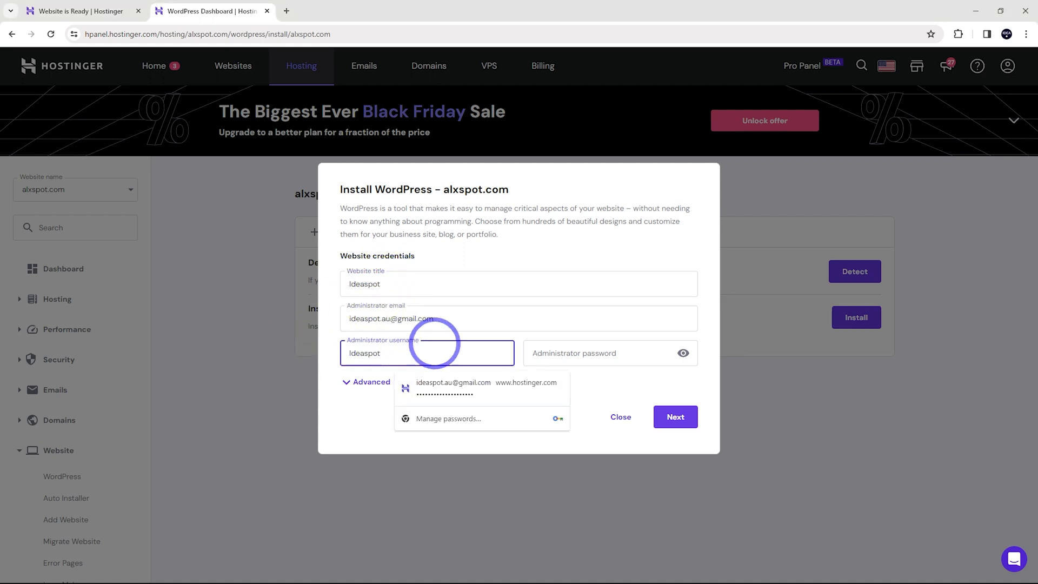
pyautogui.click(602, 325)
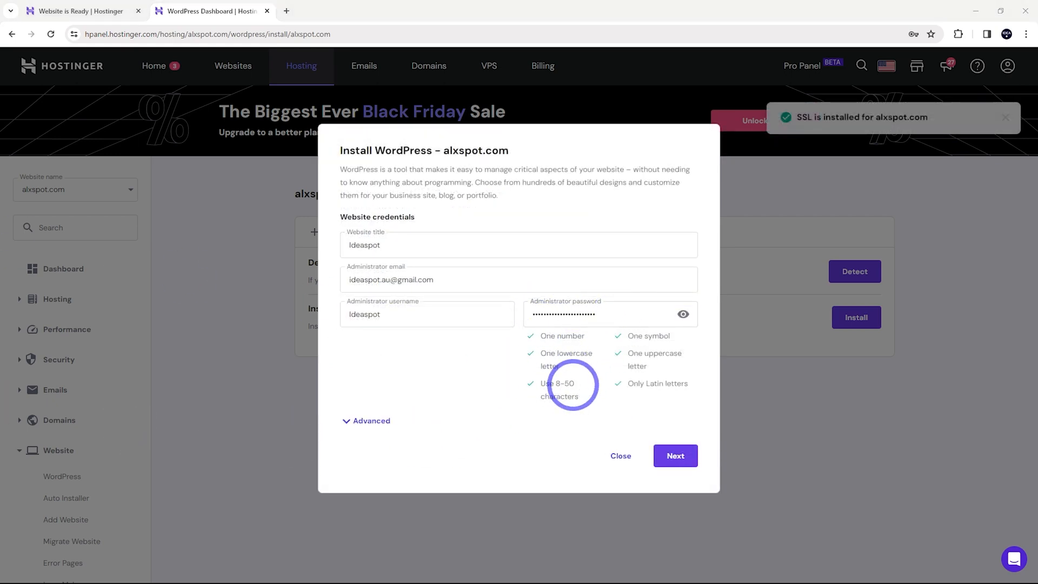
# - Save the new login in the browser and install WordPress 6.4 in English with updates only to minor versions
pyautogui.click(677, 456)
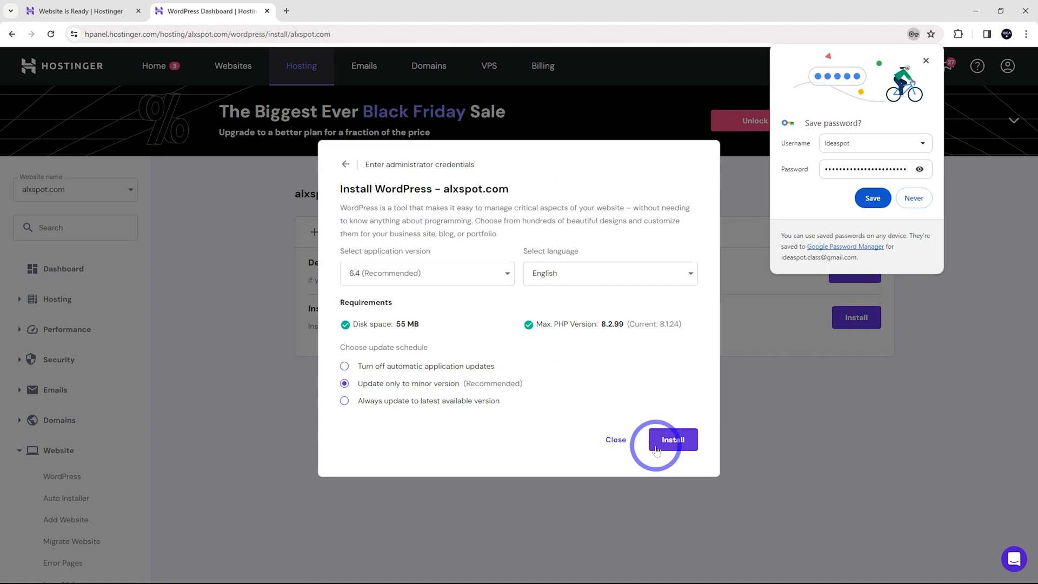
pyautogui.click(874, 199)
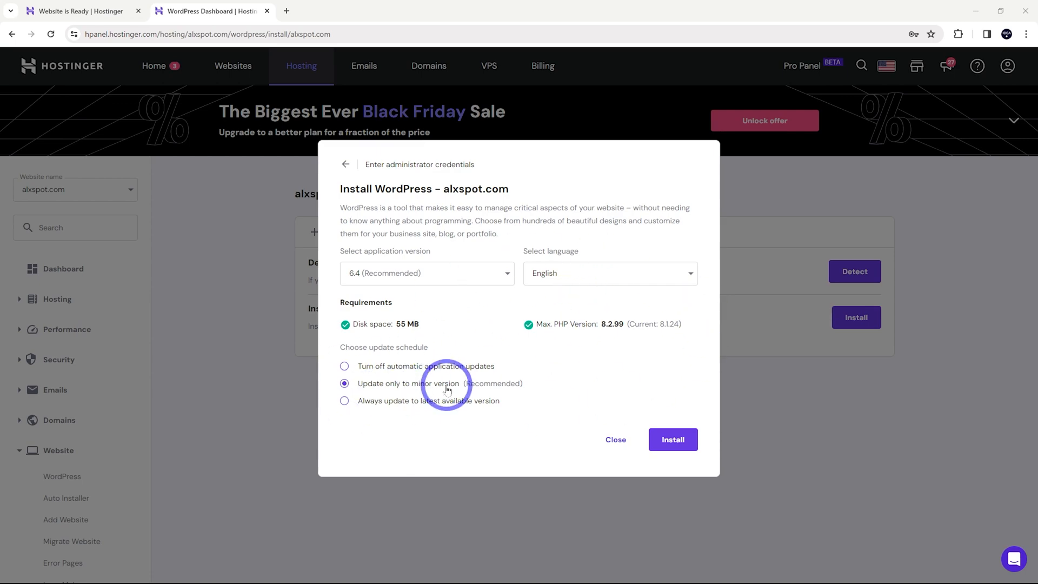
pyautogui.click(683, 438)
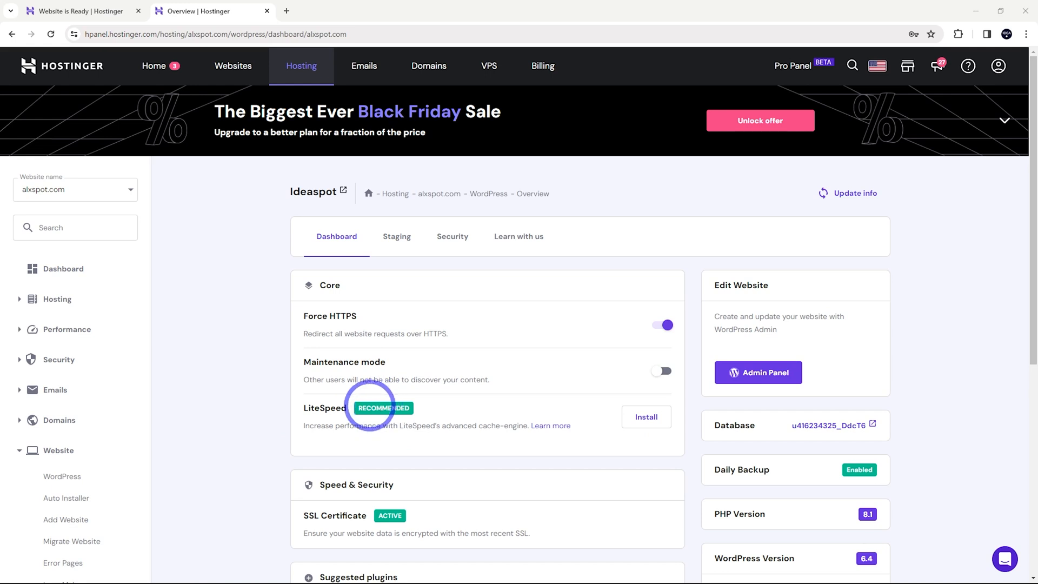
# - Install LiteSpeed for the Ideaspot site and open its WordPress admin panel in a new tab
pyautogui.click(645, 419)
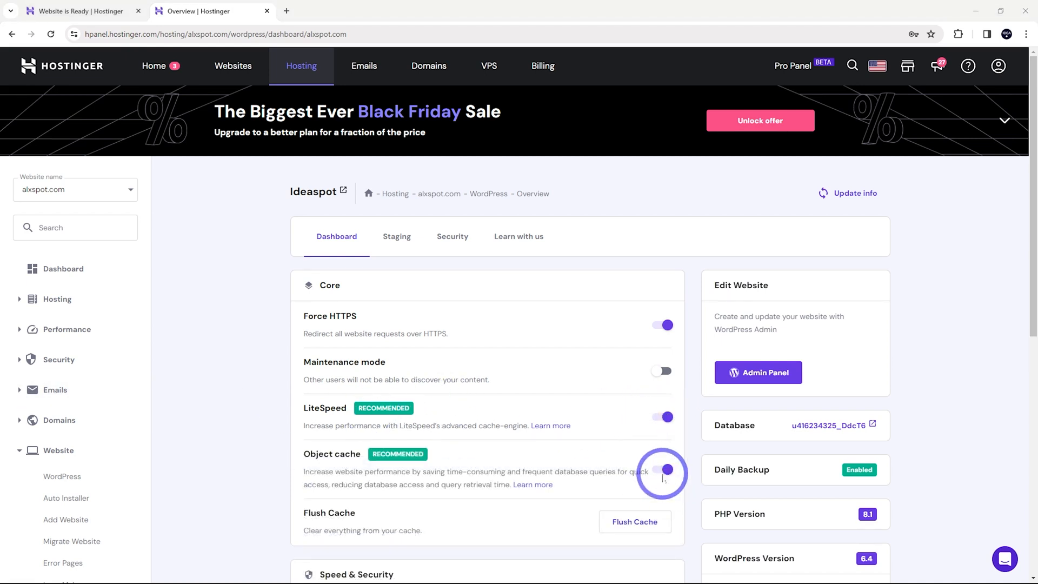
pyautogui.rightClick(732, 377)
pyautogui.click(757, 385)
pyautogui.click(351, 12)
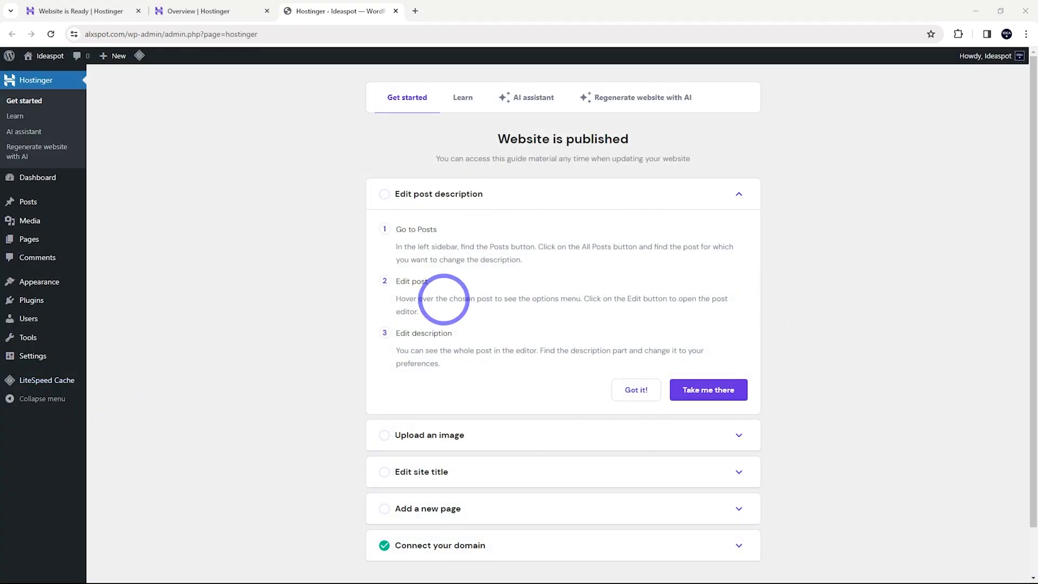
# - Deactivate the Hostinger and Hostinger AI Assistant plugins together as a bulk action
pyautogui.click(37, 309)
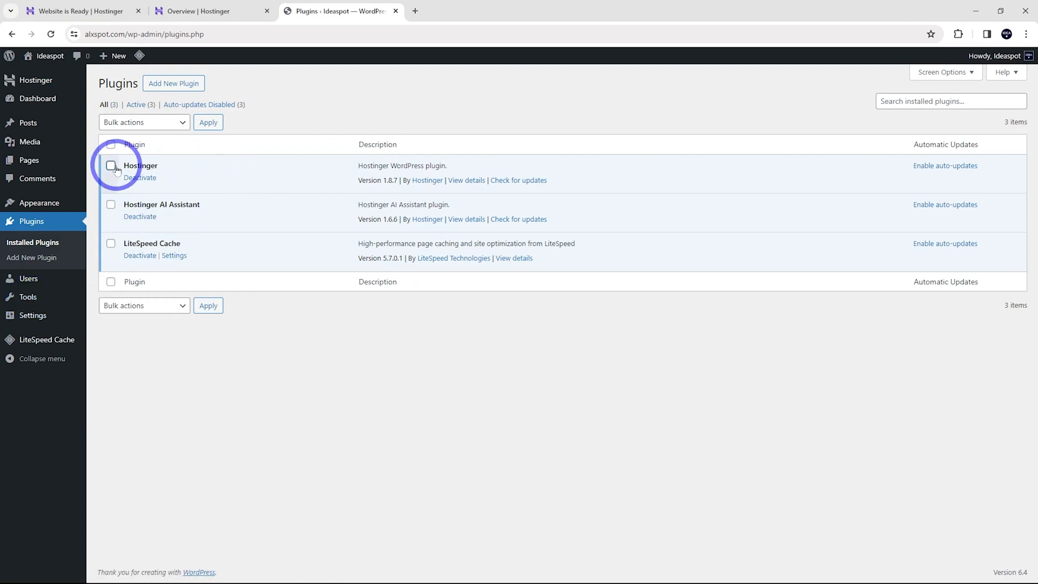
pyautogui.click(111, 165)
pyautogui.click(110, 205)
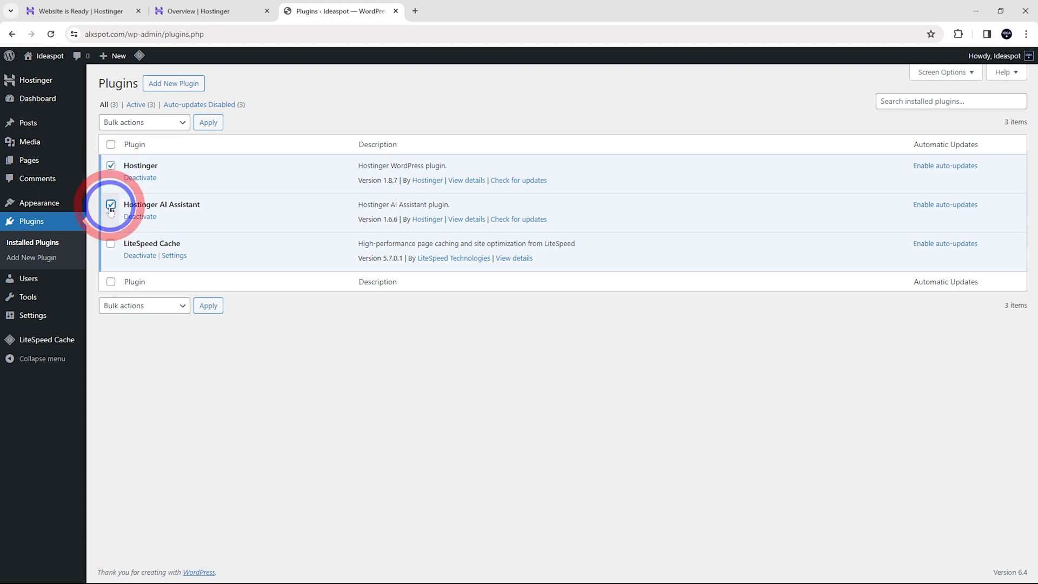
pyautogui.click(143, 122)
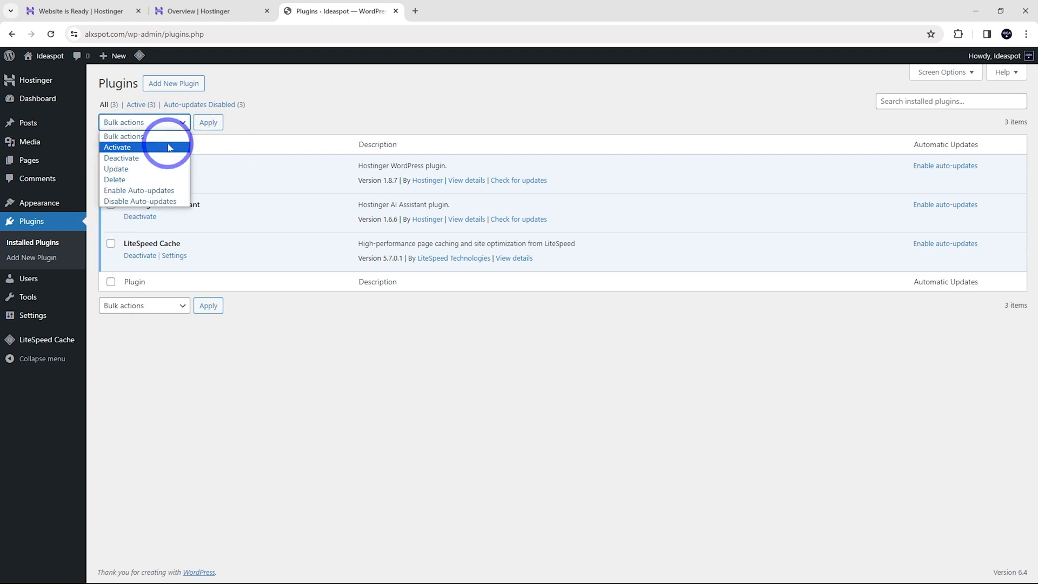
pyautogui.click(129, 158)
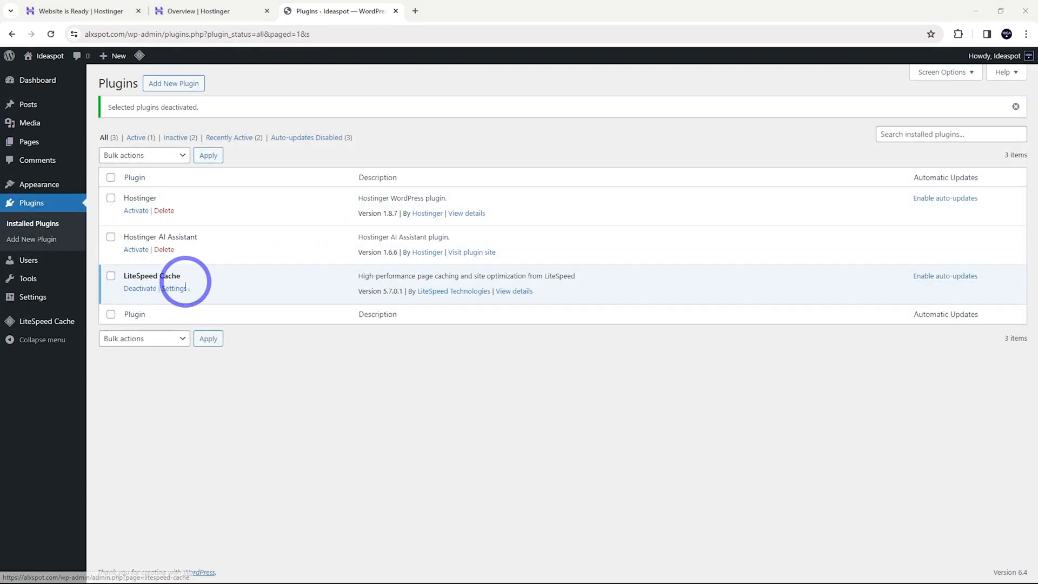
# - Install the Kadence theme from the popular WordPress themes and activate it
pyautogui.moveTo(33, 183)
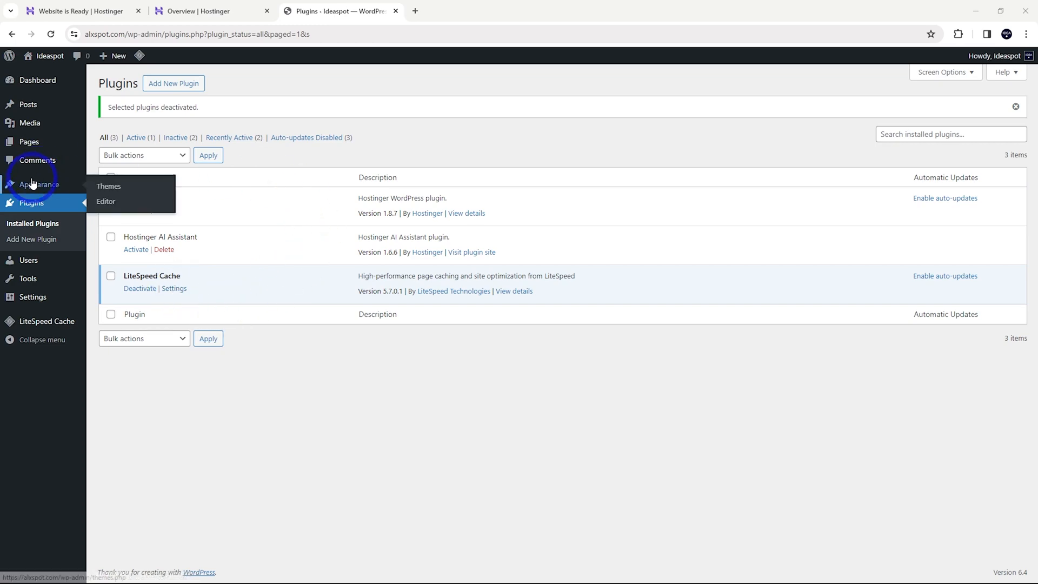
pyautogui.click(121, 187)
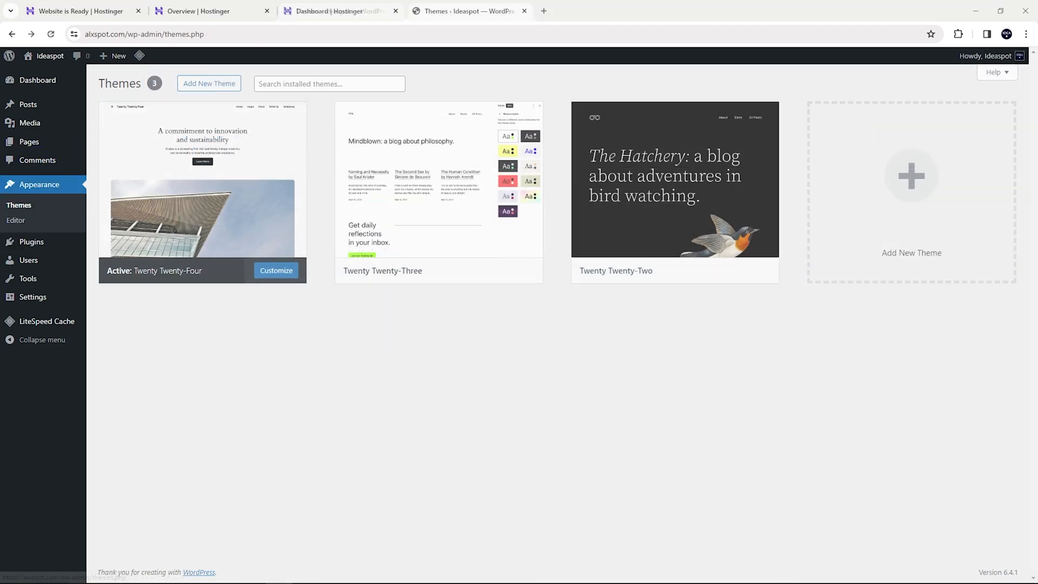
pyautogui.click(198, 84)
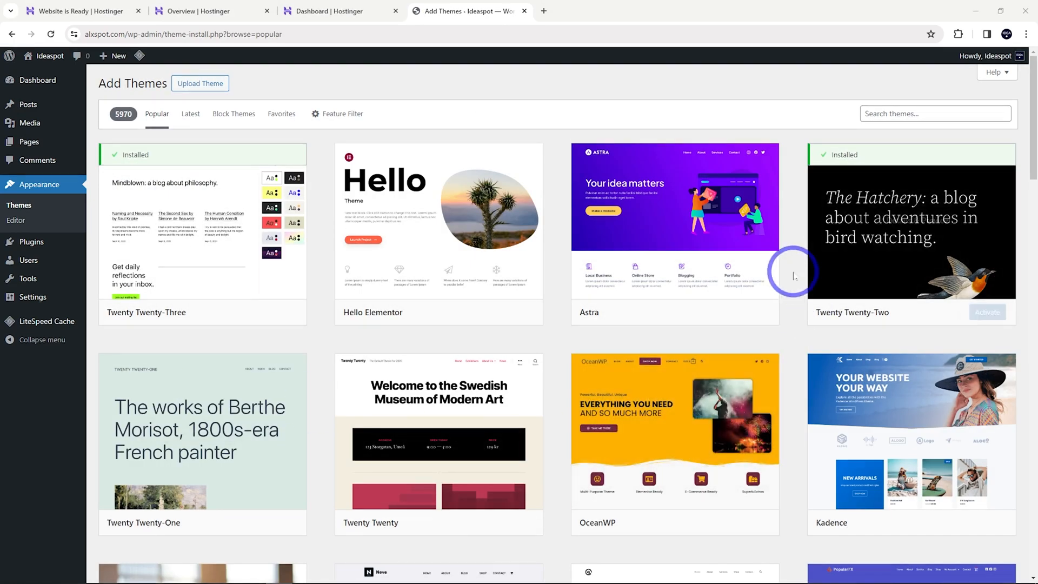
pyautogui.moveTo(772, 225)
pyautogui.moveTo(877, 413)
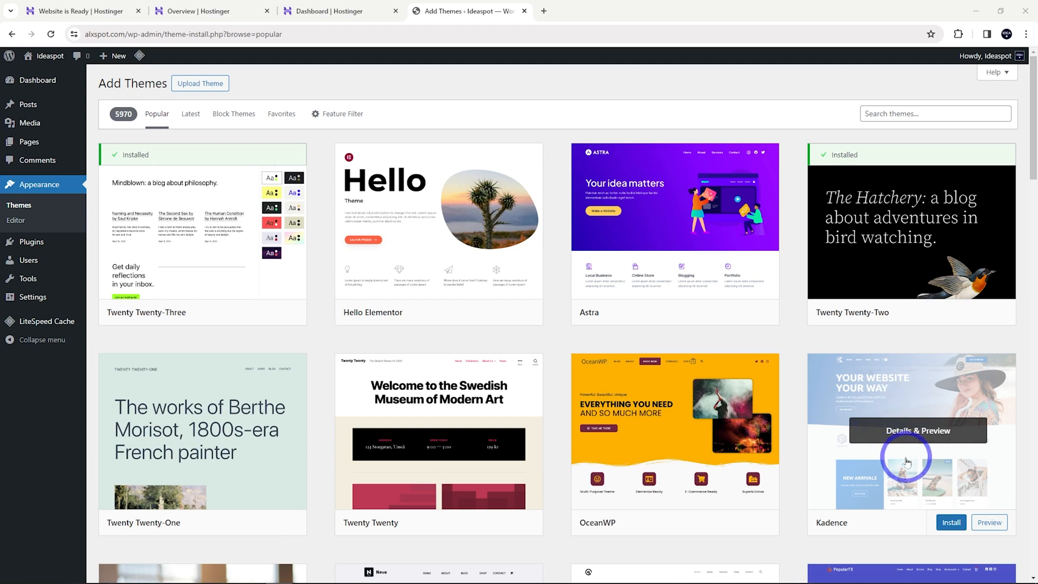
pyautogui.click(951, 522)
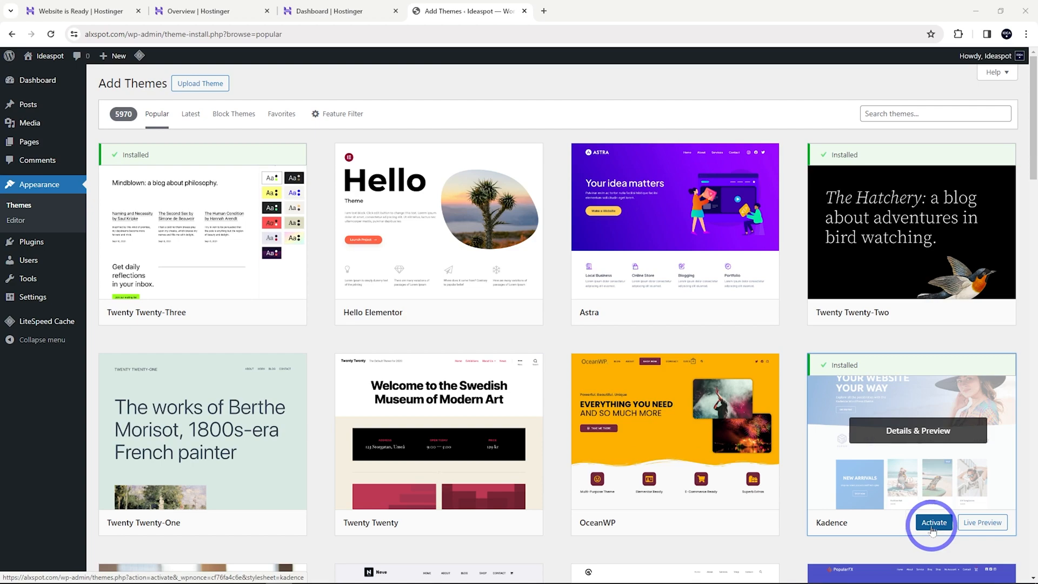
pyautogui.click(934, 522)
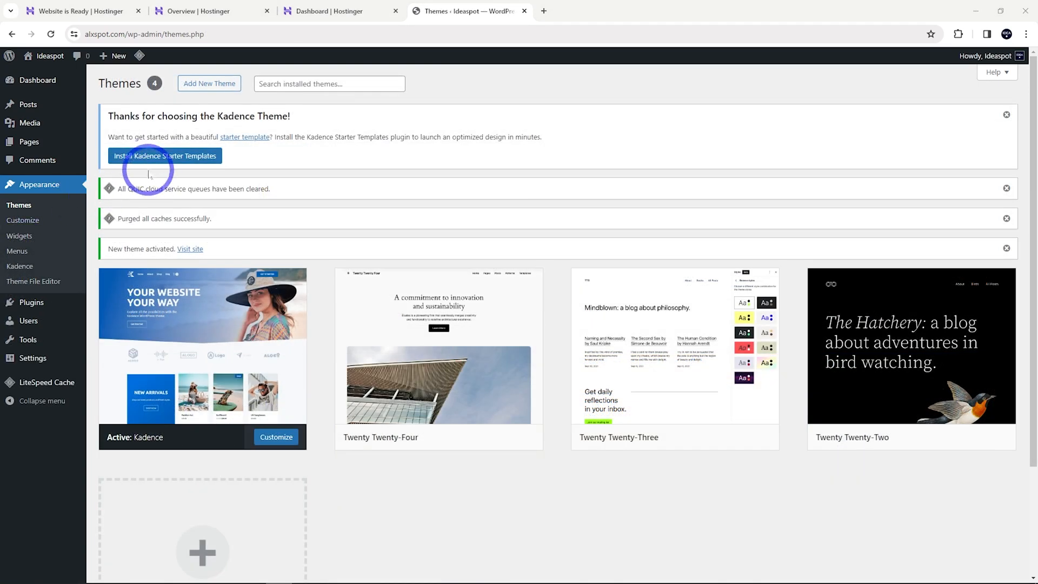
# - Install Kadence Starter Templates and limit the template list to free Gutenberg designs
pyautogui.click(177, 158)
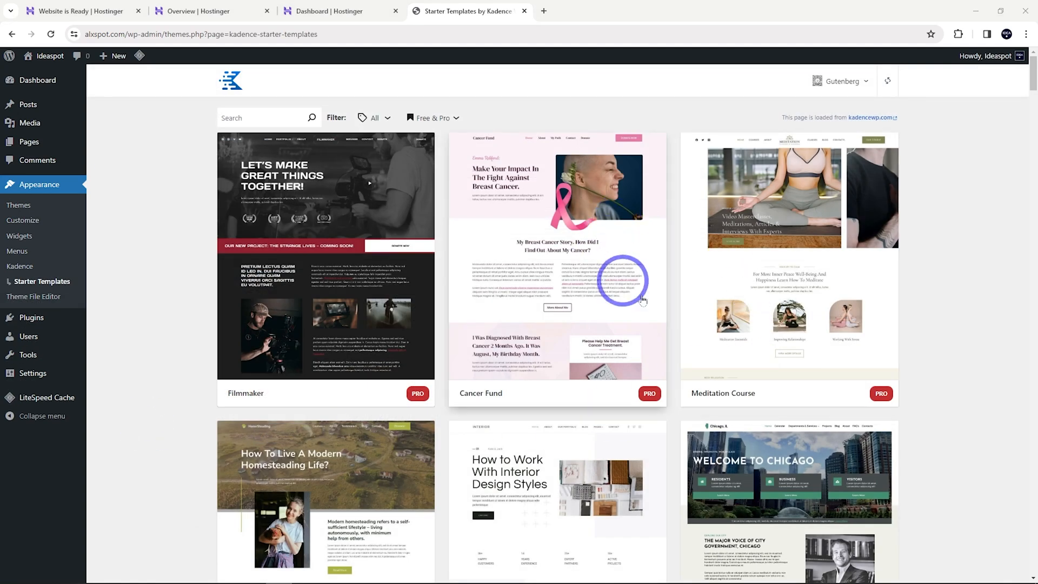
pyautogui.click(842, 81)
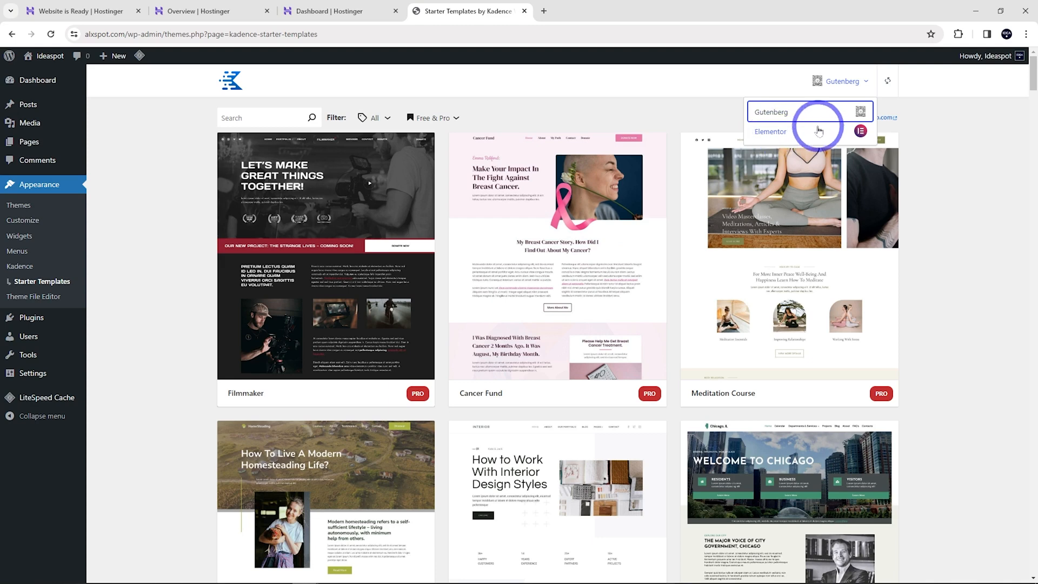
pyautogui.click(768, 111)
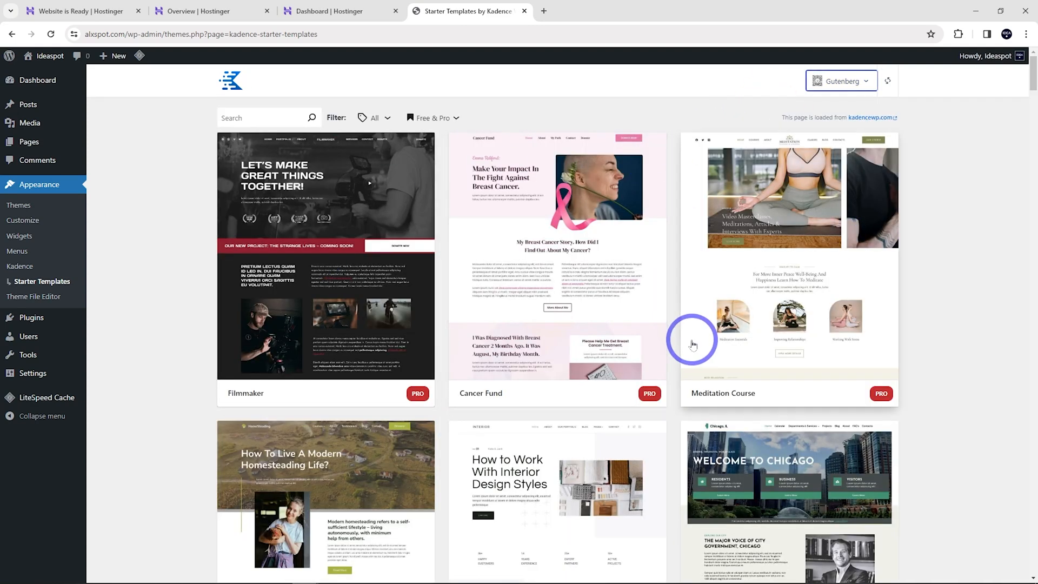
pyautogui.click(427, 118)
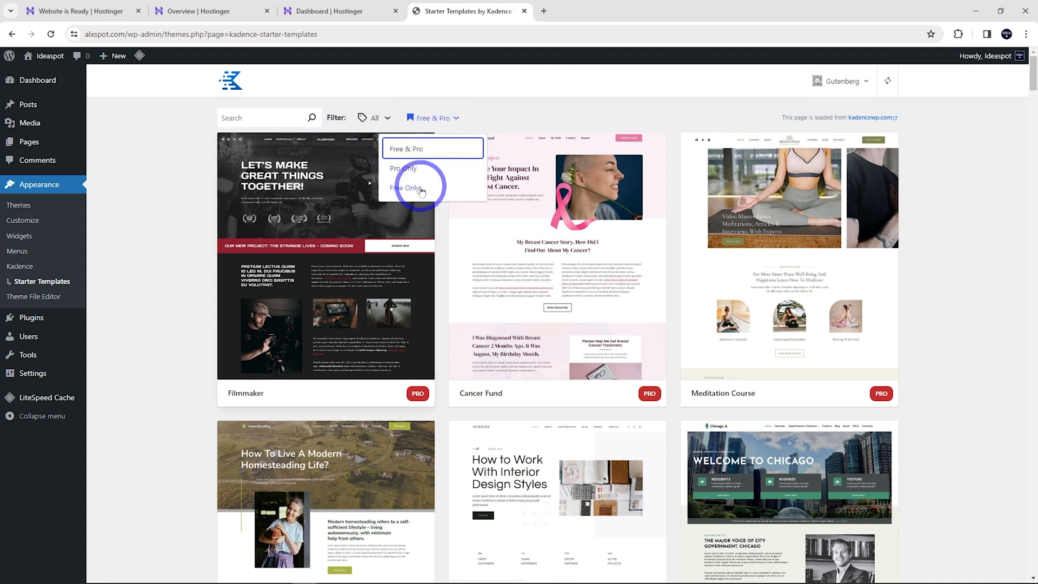
pyautogui.click(403, 189)
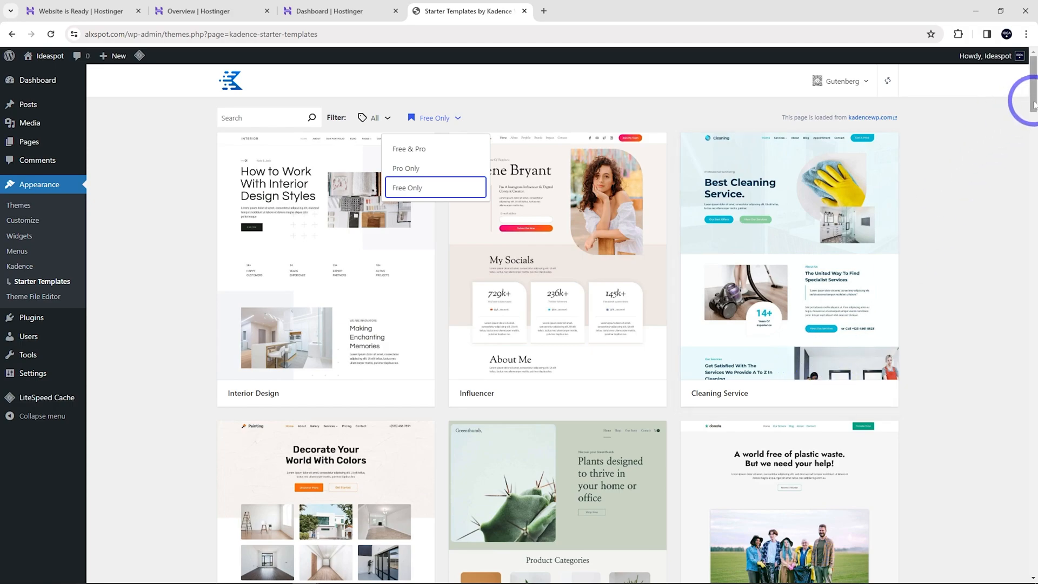
# - Choose the Agency starter template and import it as a full site
pyautogui.moveTo(1034, 105); pyautogui.dragTo(1030, 527)
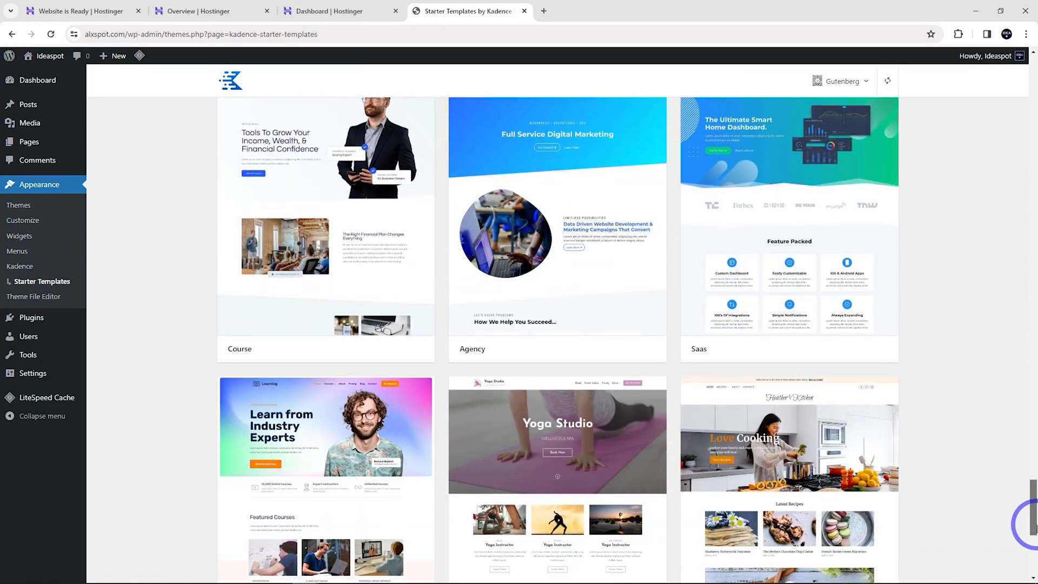
pyautogui.click(533, 195)
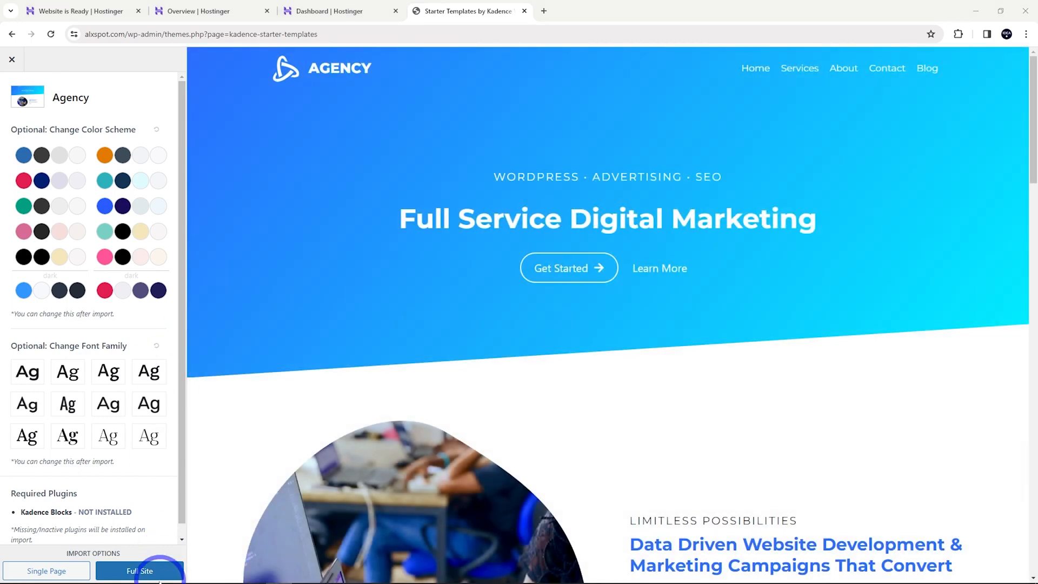
pyautogui.click(140, 571)
pyautogui.click(518, 438)
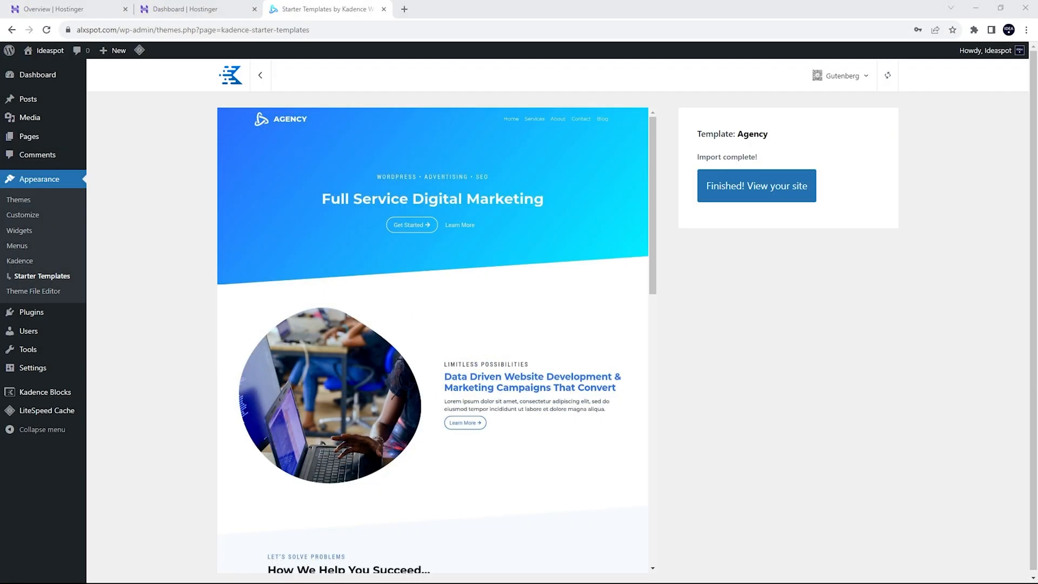
# - View the published site and look over its home page
pyautogui.click(732, 185)
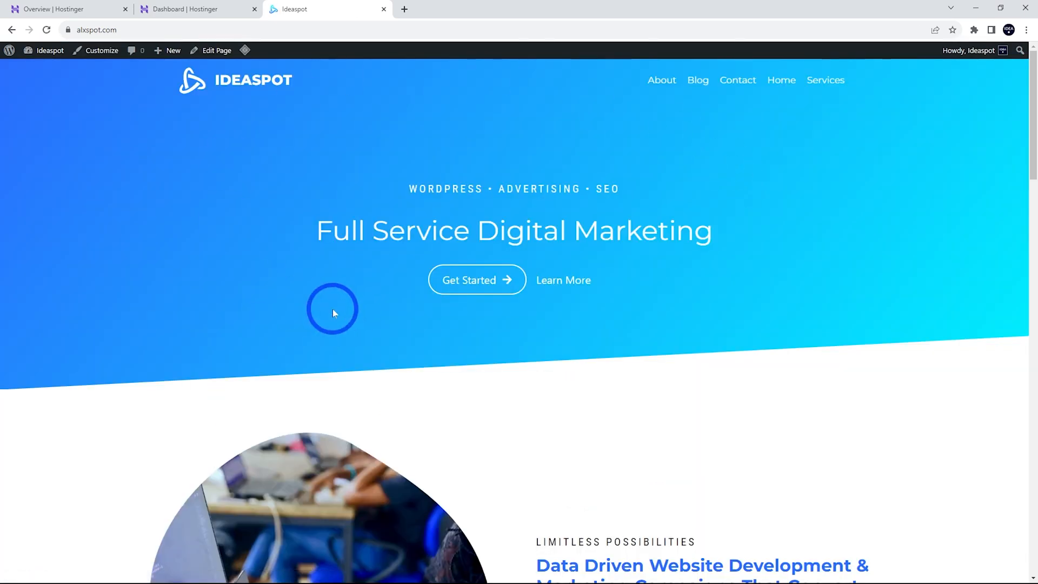
pyautogui.scroll(-6, 573, 319)
pyautogui.scroll(6, 573, 320)
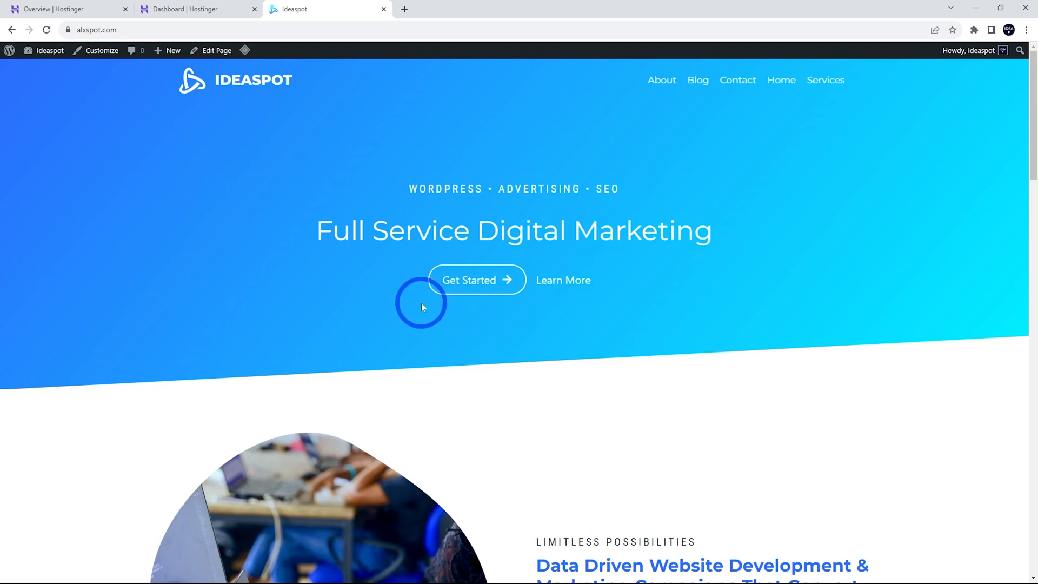
# - Search the plugin directory for "benchmark" and install the WordPress Hosting Benchmark tool and WPPerformanceTester
pyautogui.moveTo(47, 54)
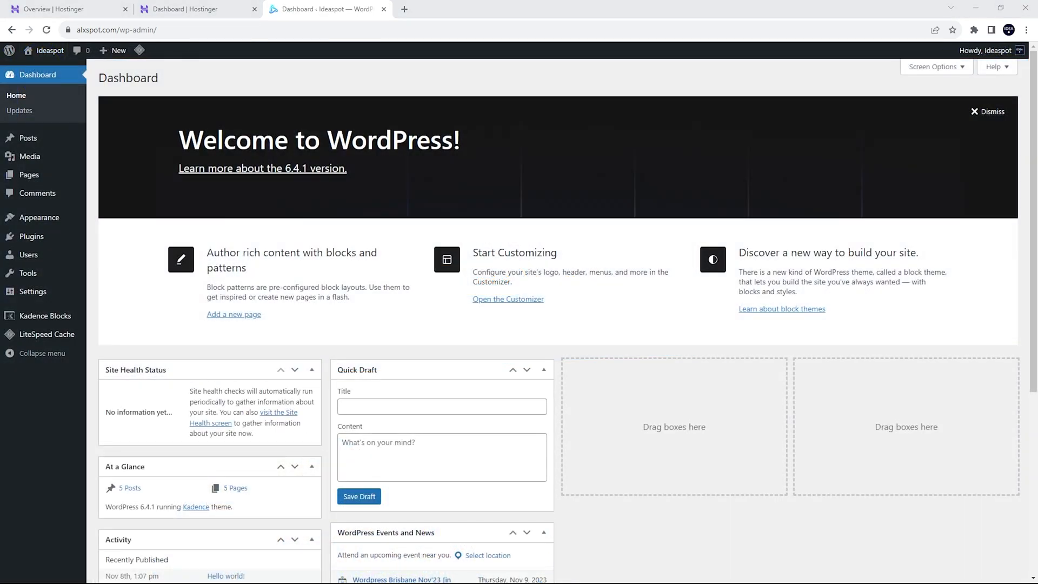
pyautogui.moveTo(10, 233)
pyautogui.click(136, 254)
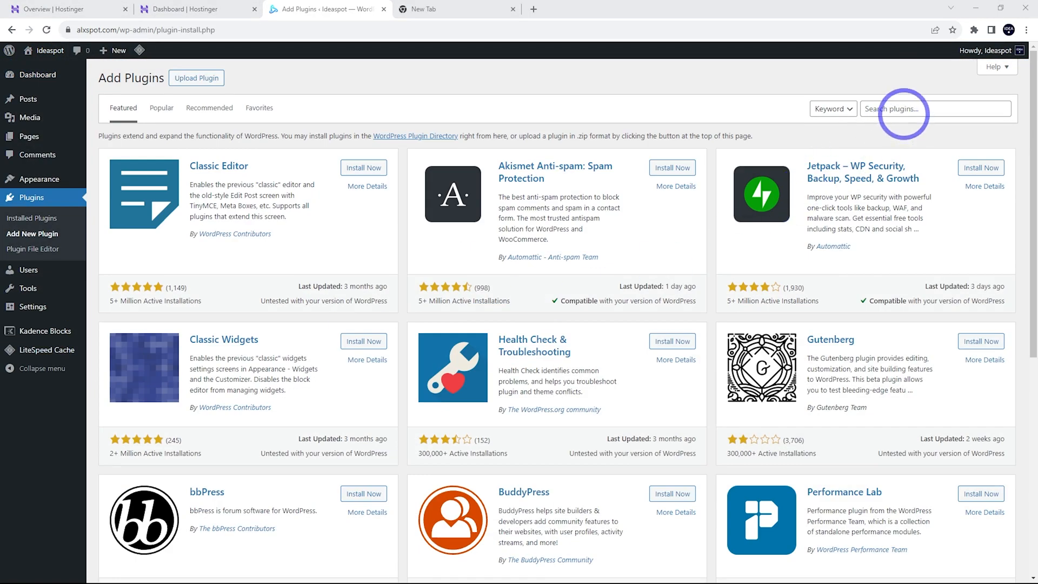
pyautogui.click(903, 113)
pyautogui.write('benchmark')
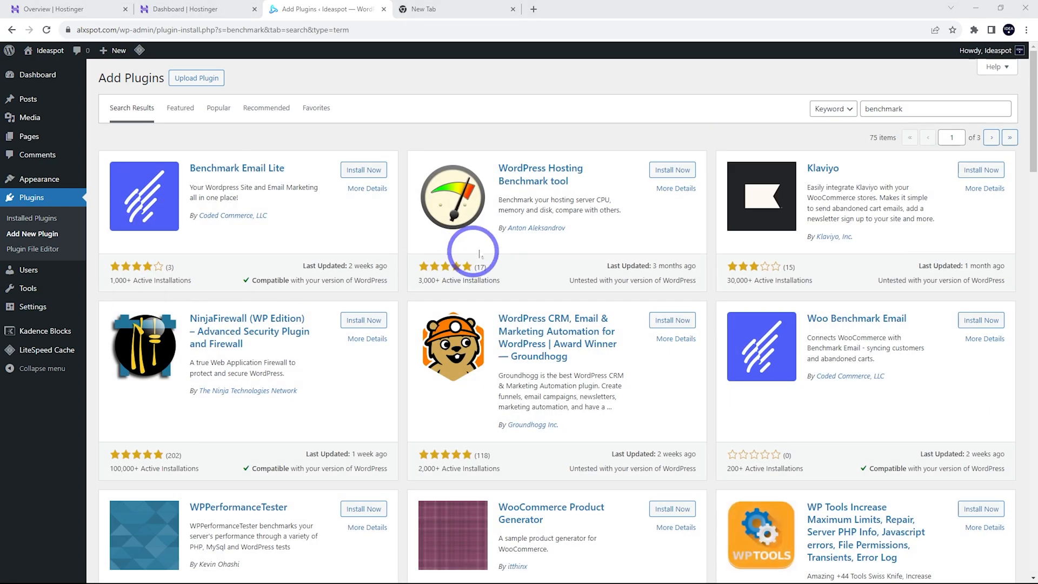
pyautogui.click(674, 172)
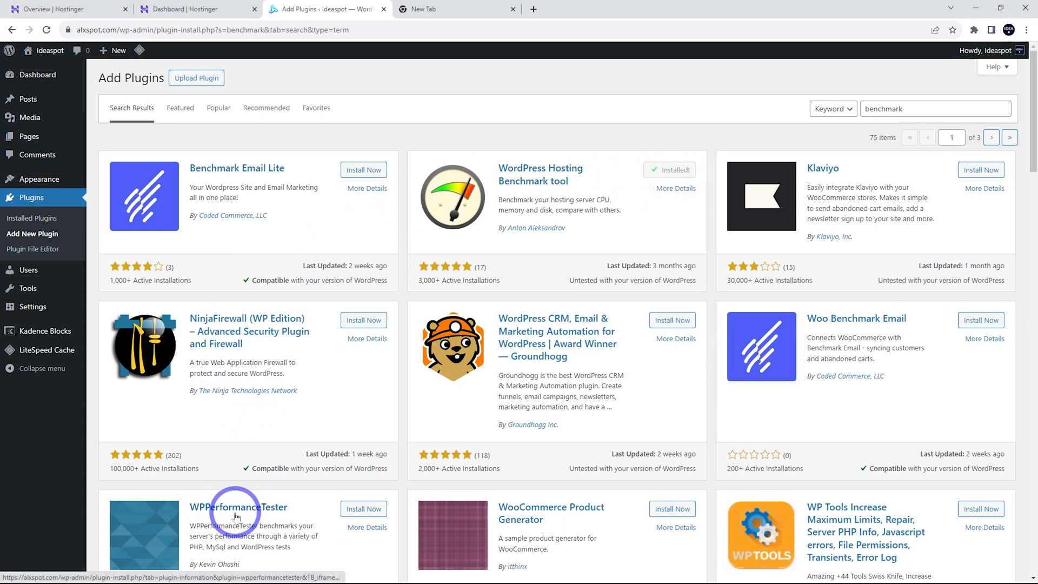
pyautogui.click(361, 510)
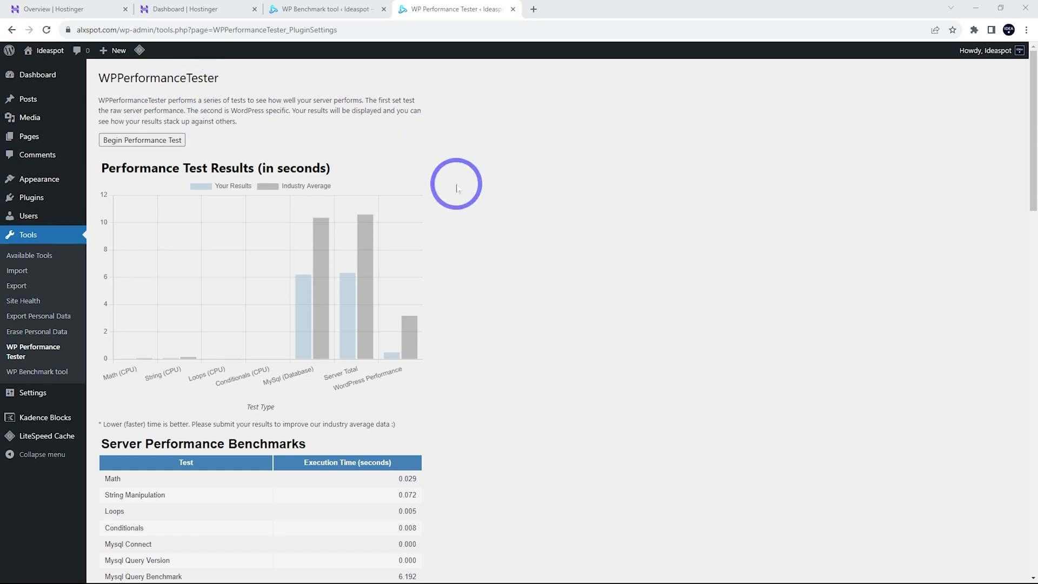
# - Examine the WPPerformanceTester chart and the server and WordPress performance benchmark tables
pyautogui.moveTo(392, 360)
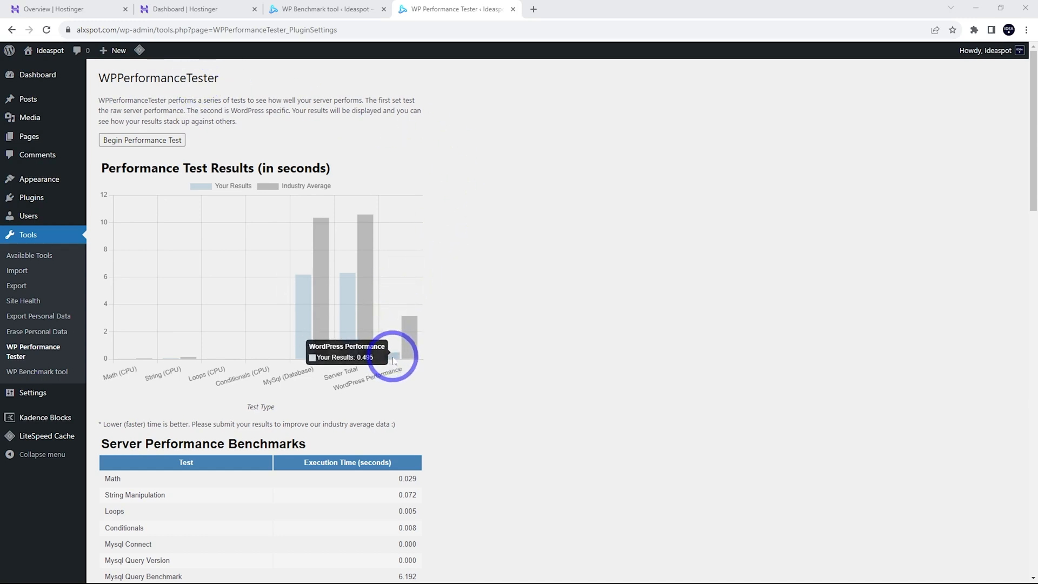
pyautogui.scroll(-6, 538, 354)
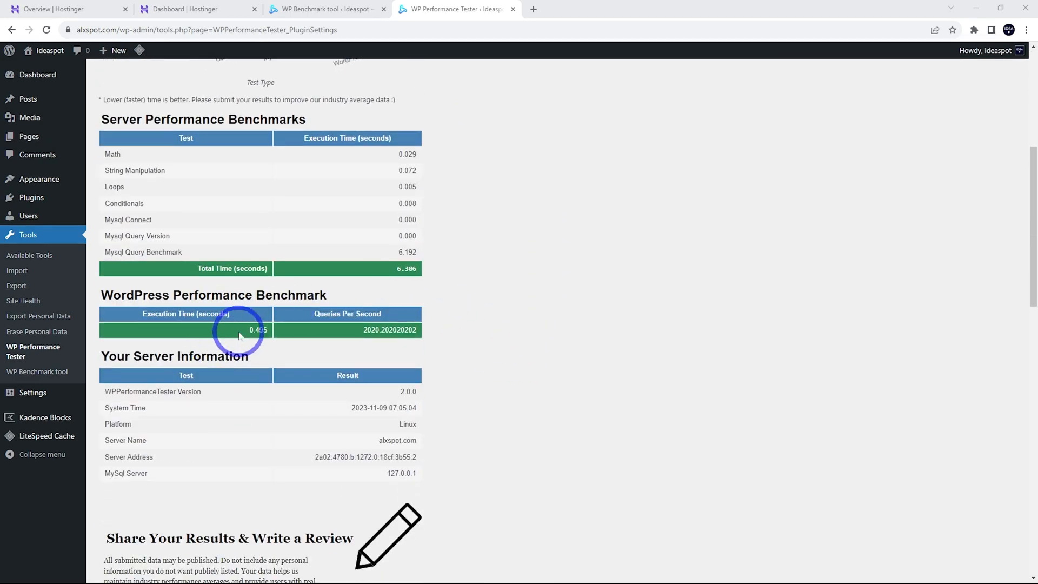